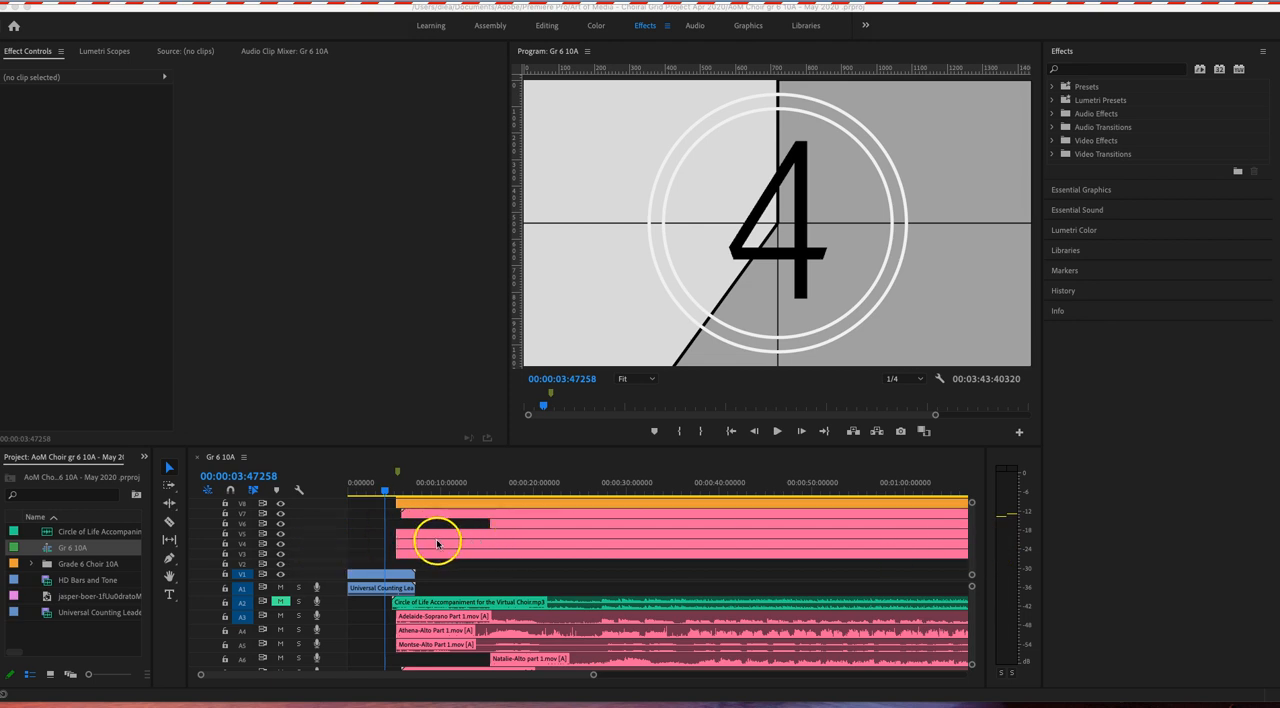
# Step: Bring the upper video tracks into view and move the playhead to about 16 seconds, where the choir clips overlap
pyautogui.click(302, 582)
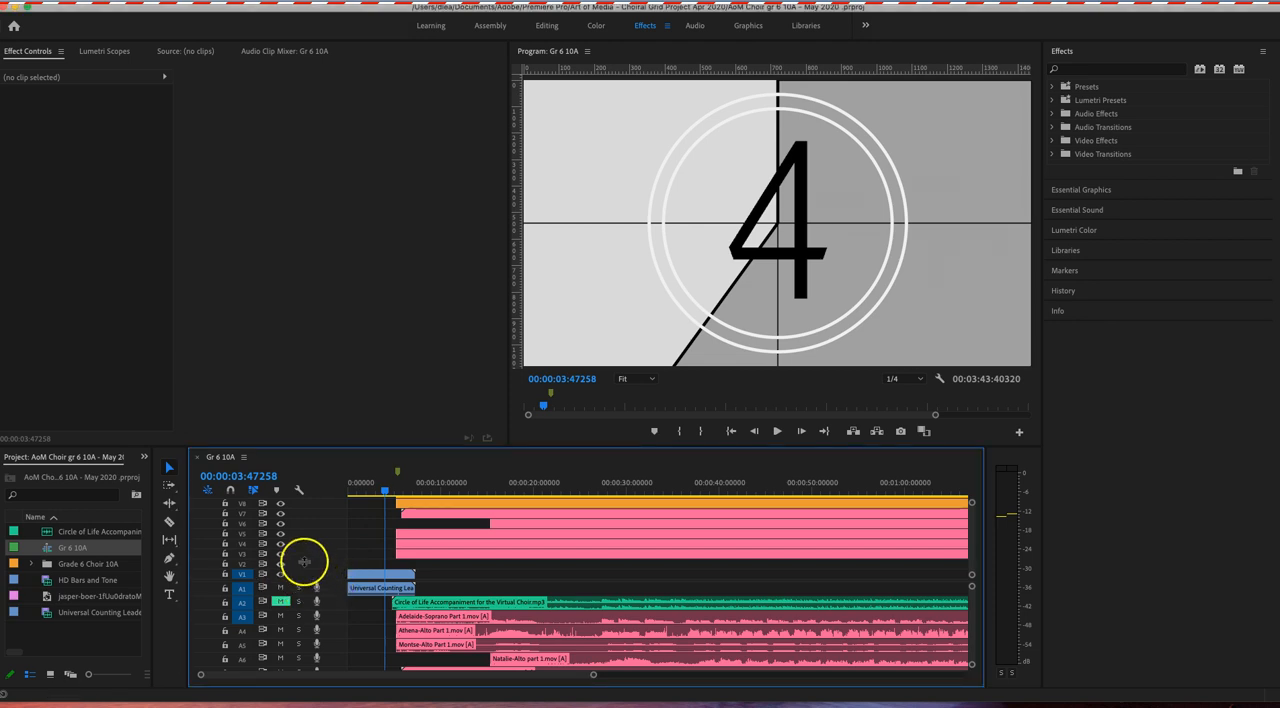
pyautogui.moveTo(271, 584); pyautogui.dragTo(265, 647)
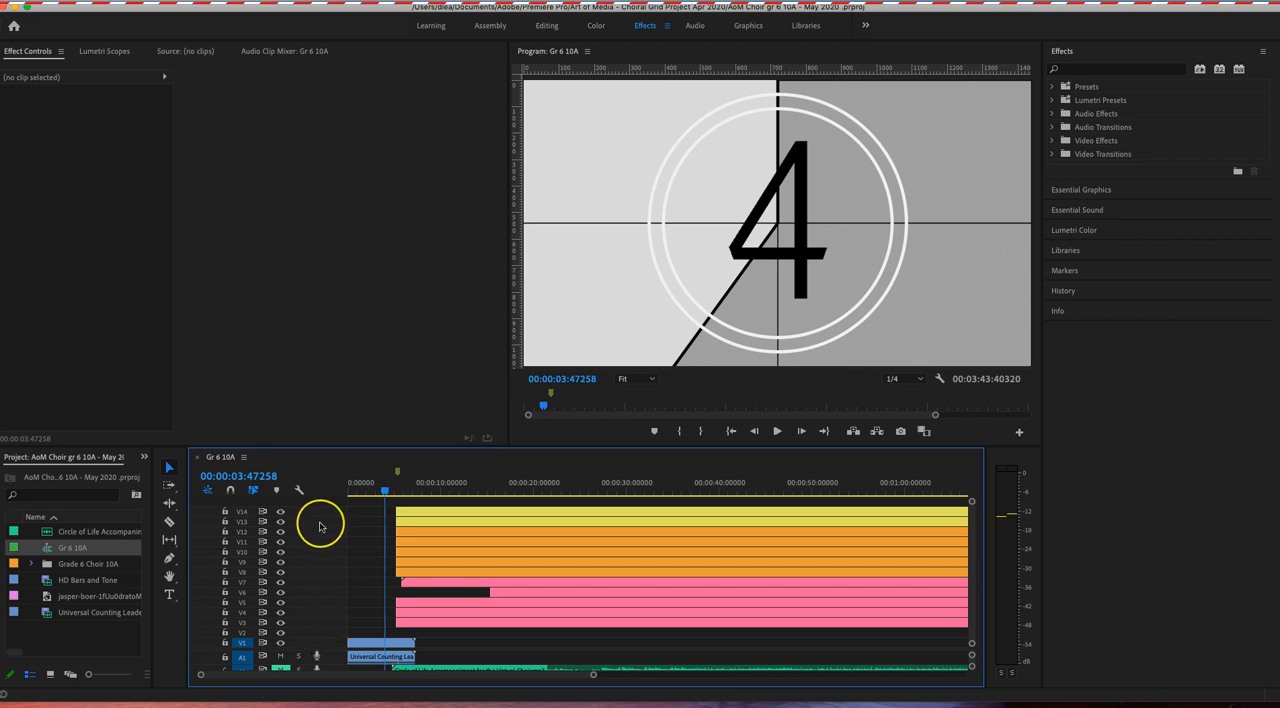
pyautogui.moveTo(384, 489); pyautogui.dragTo(504, 513)
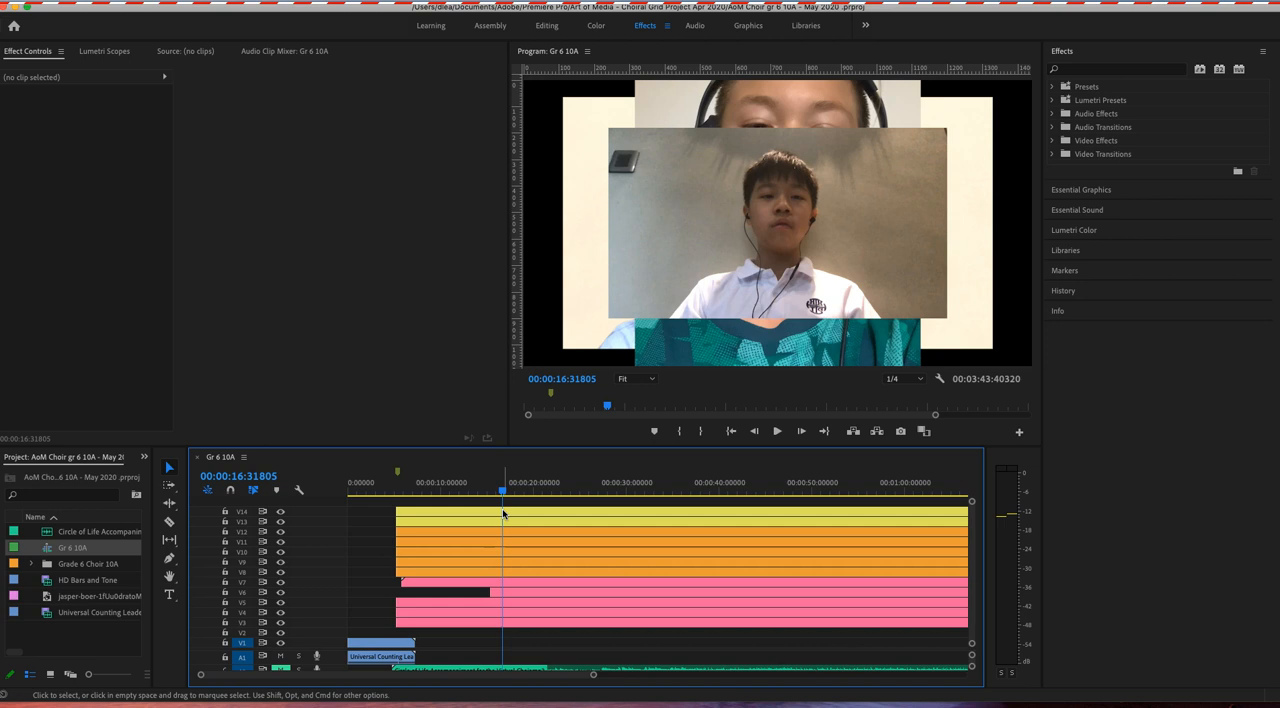
pyautogui.click(511, 513)
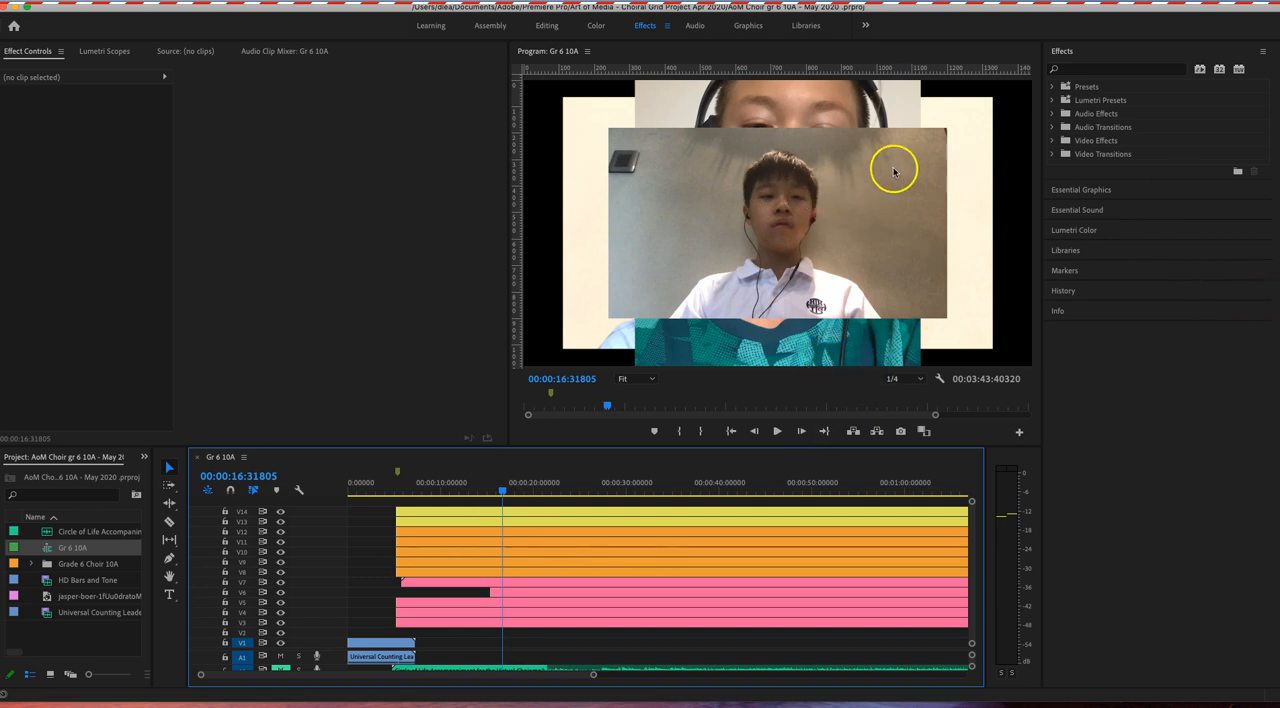
pyautogui.click(404, 136)
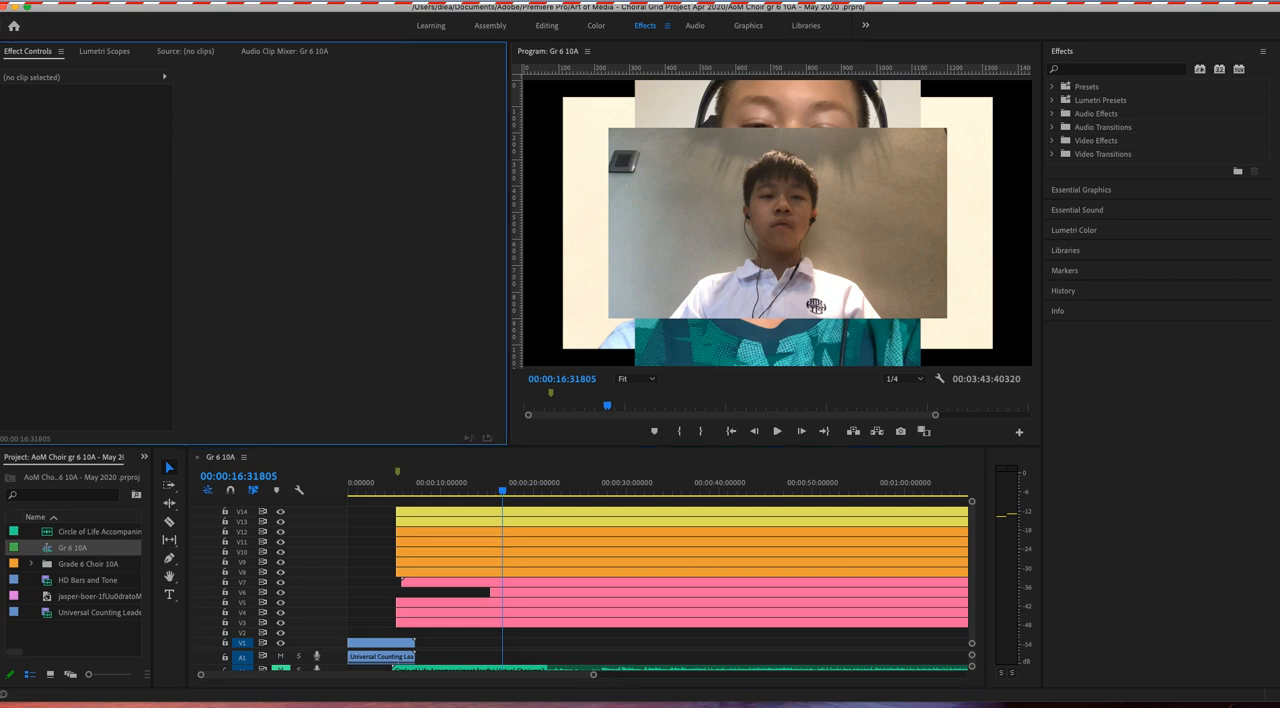
pyautogui.click(355, 1)
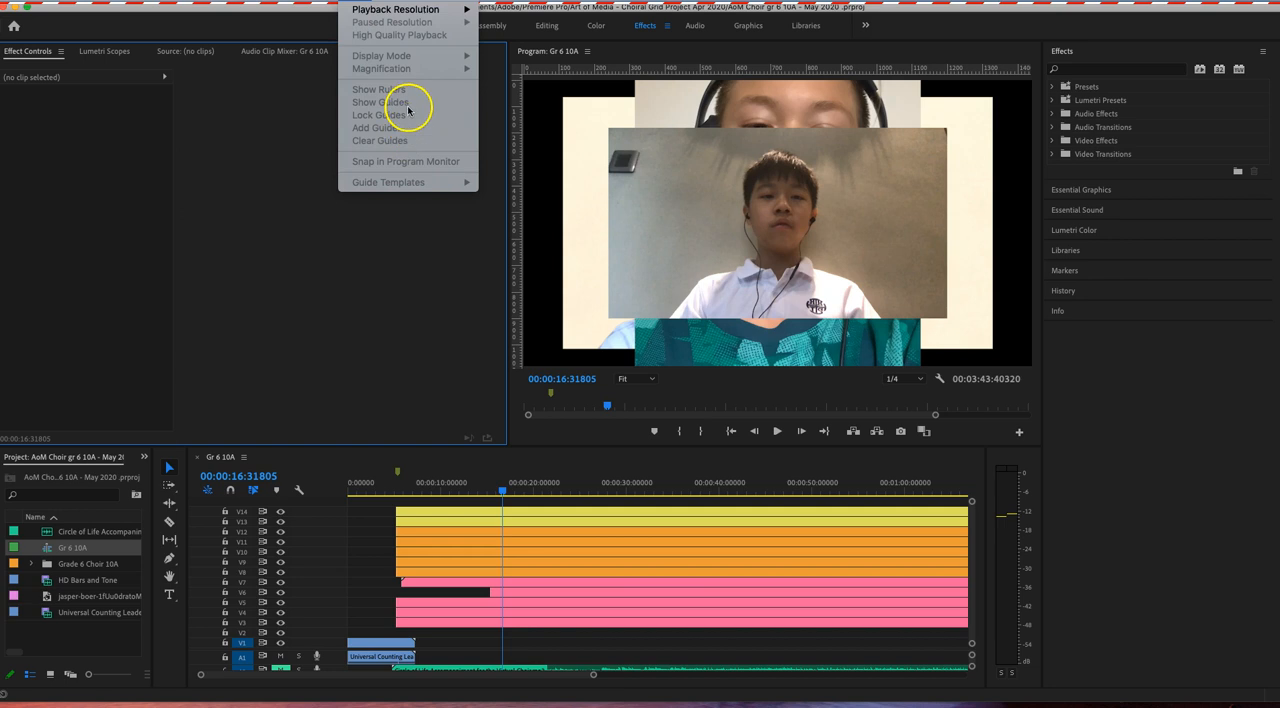
pyautogui.click(645, 57)
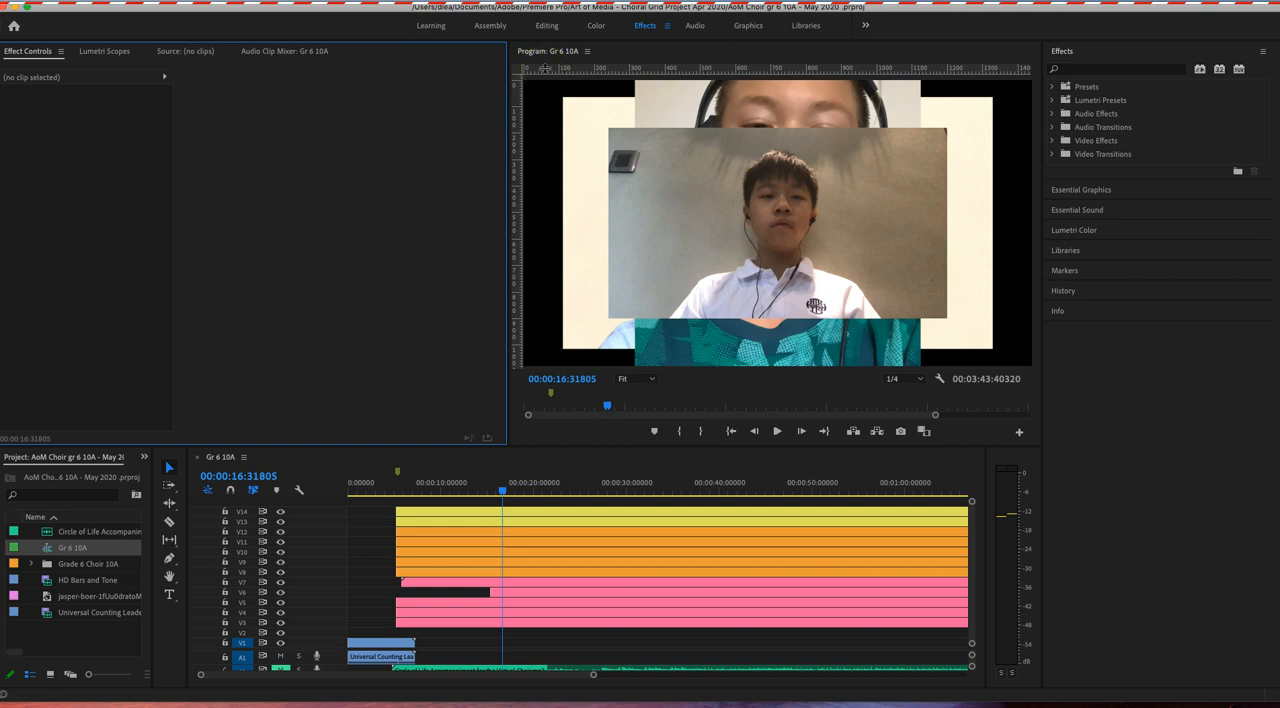
# Step: Divide the program frame into a grid four cells wide and three high with two horizontal and three vertical guides
pyautogui.moveTo(545, 68); pyautogui.dragTo(531, 175)
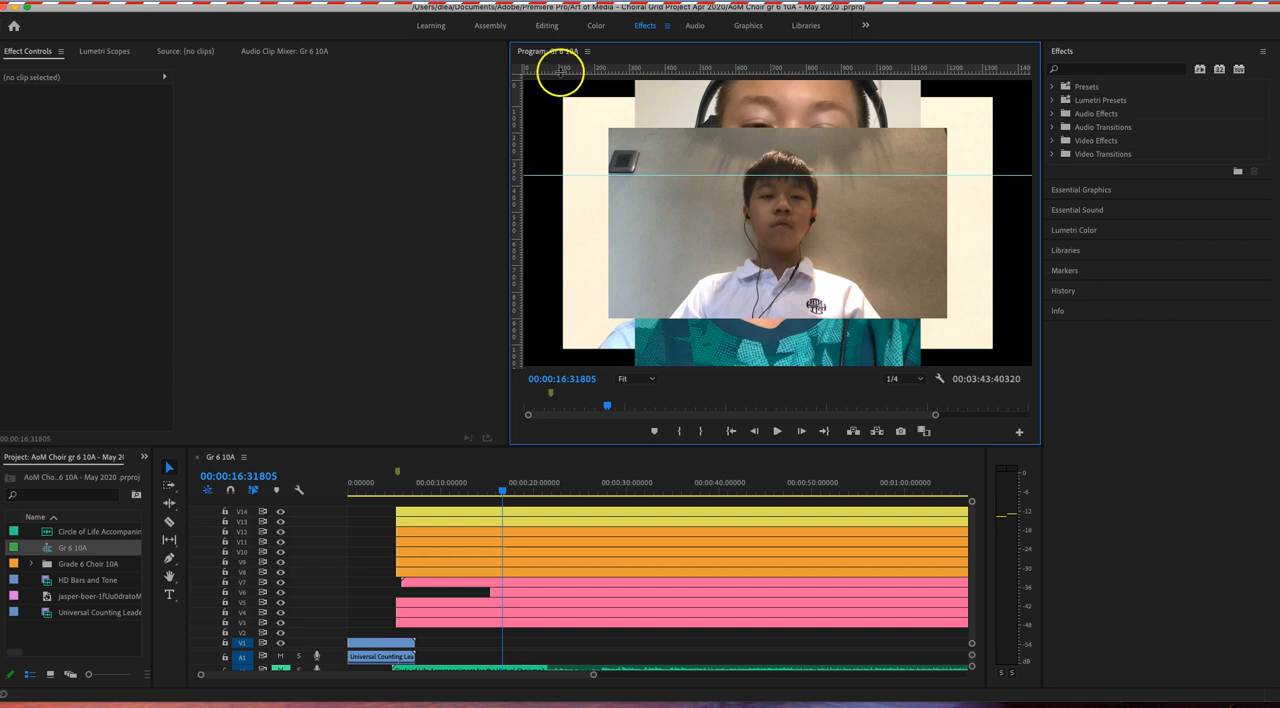
pyautogui.moveTo(560, 70); pyautogui.dragTo(539, 270)
pyautogui.click(554, 271)
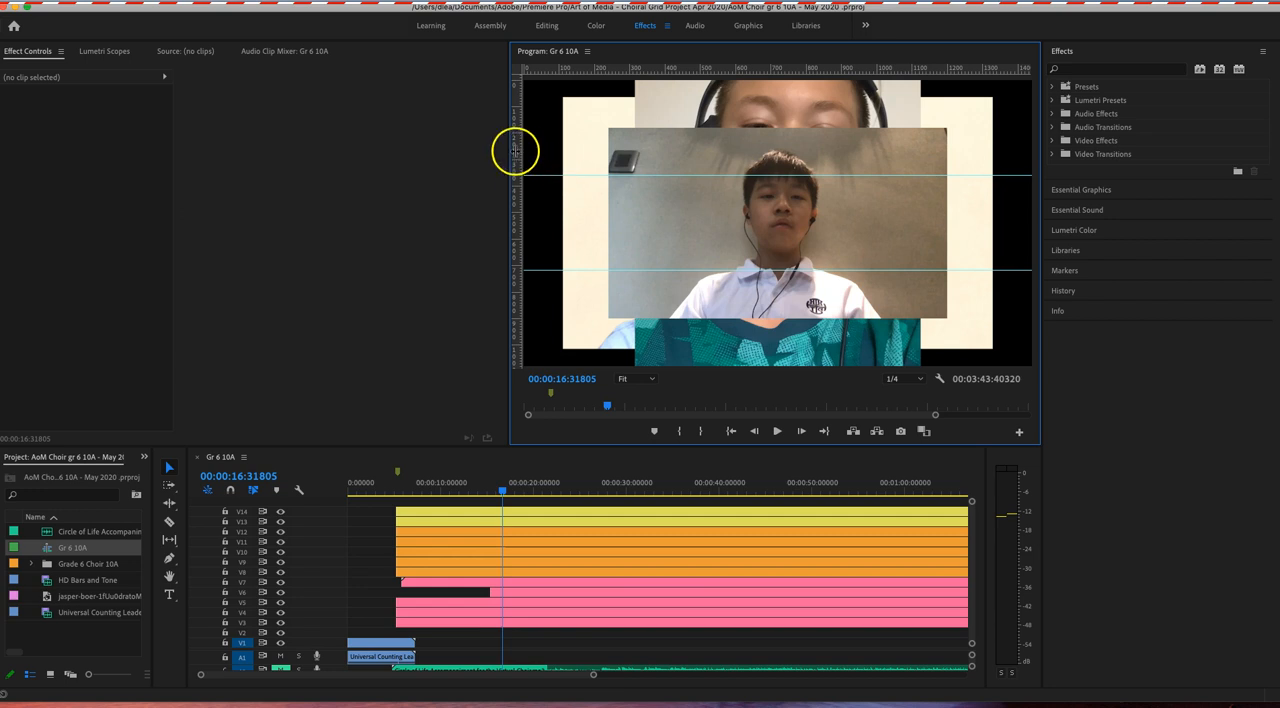
pyautogui.moveTo(512, 97); pyautogui.dragTo(905, 152)
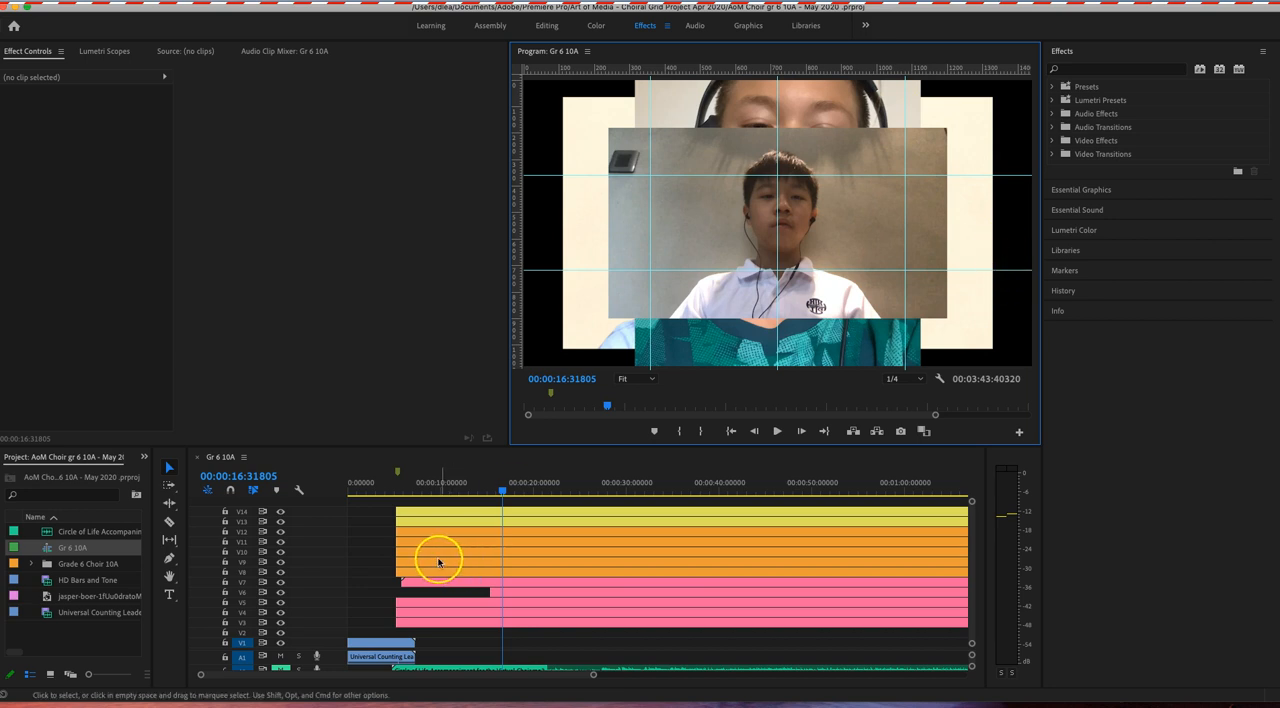
# Step: Select the clip on track V14 and hide video tracks V3 through V13 so only that clip shows
pyautogui.click(445, 512)
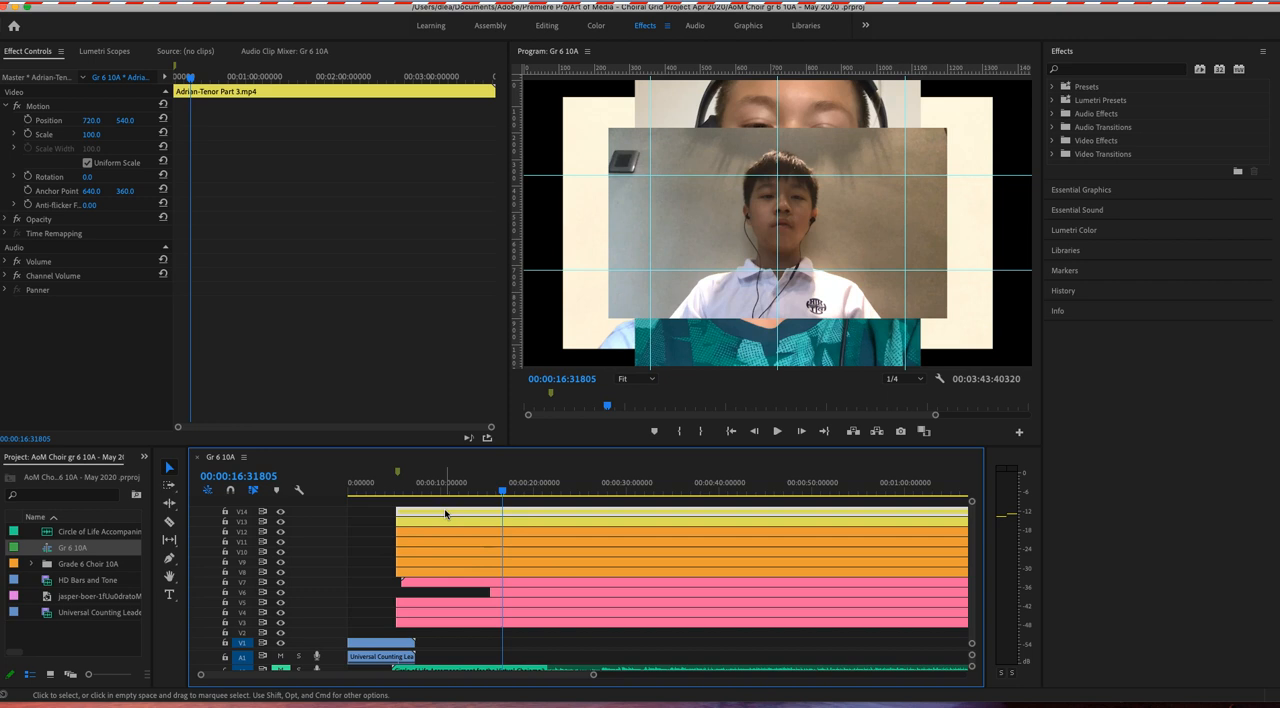
pyautogui.click(281, 523)
pyautogui.click(281, 533)
pyautogui.click(281, 543)
pyautogui.click(281, 553)
pyautogui.click(281, 563)
pyautogui.click(281, 573)
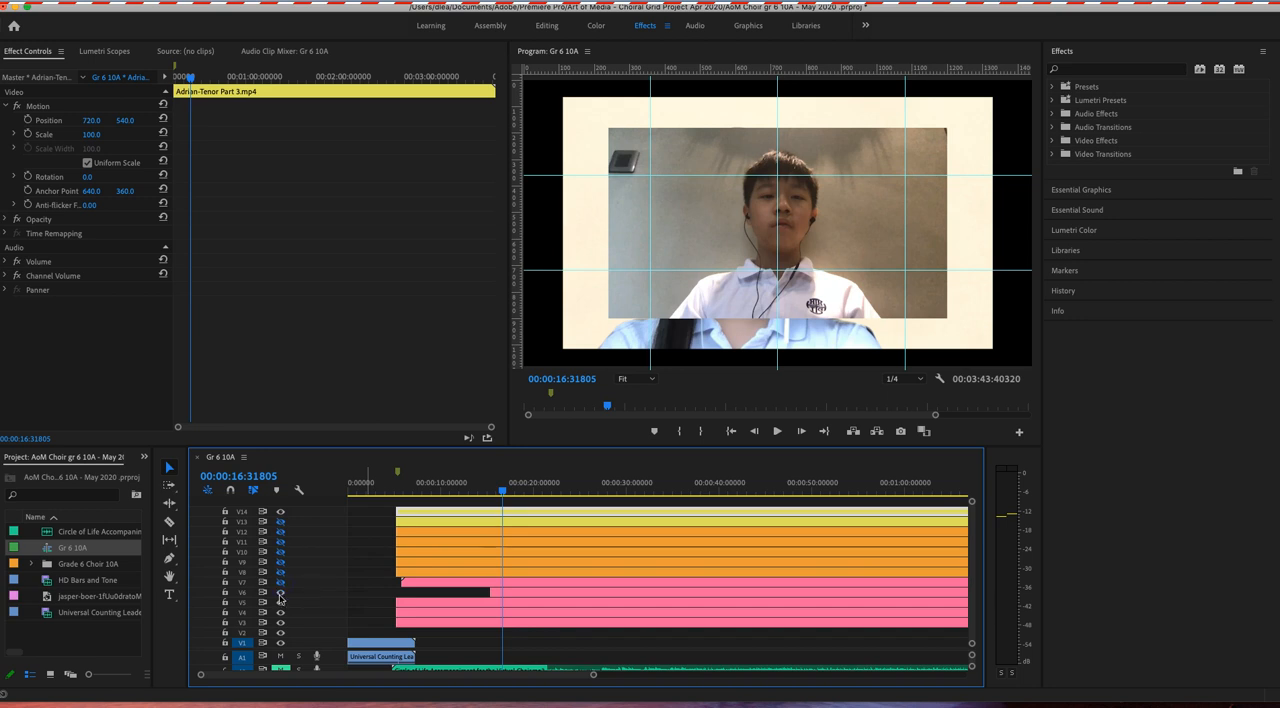
pyautogui.click(281, 615)
pyautogui.click(281, 625)
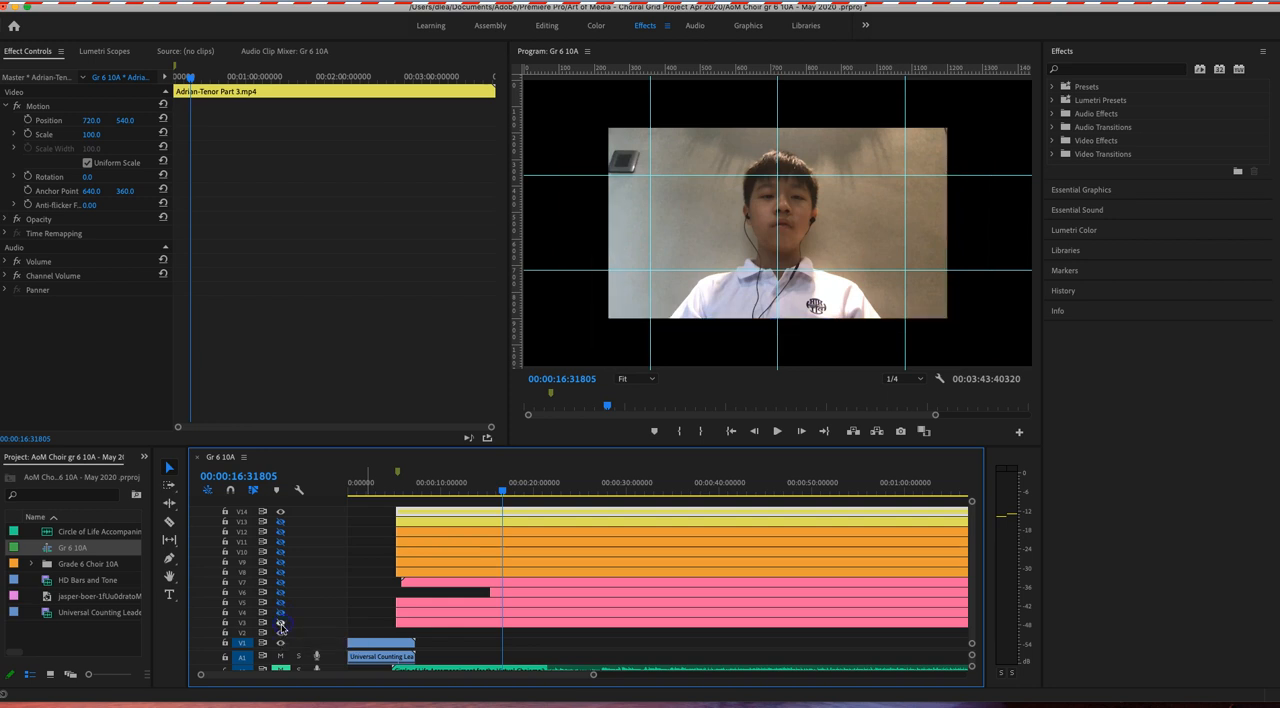
pyautogui.click(281, 521)
# Step: Shrink the V14 clip to a scale of about 41.6 and place it in the grid's top-left cell, at about 173.3, 181.7
pyautogui.click(6, 106)
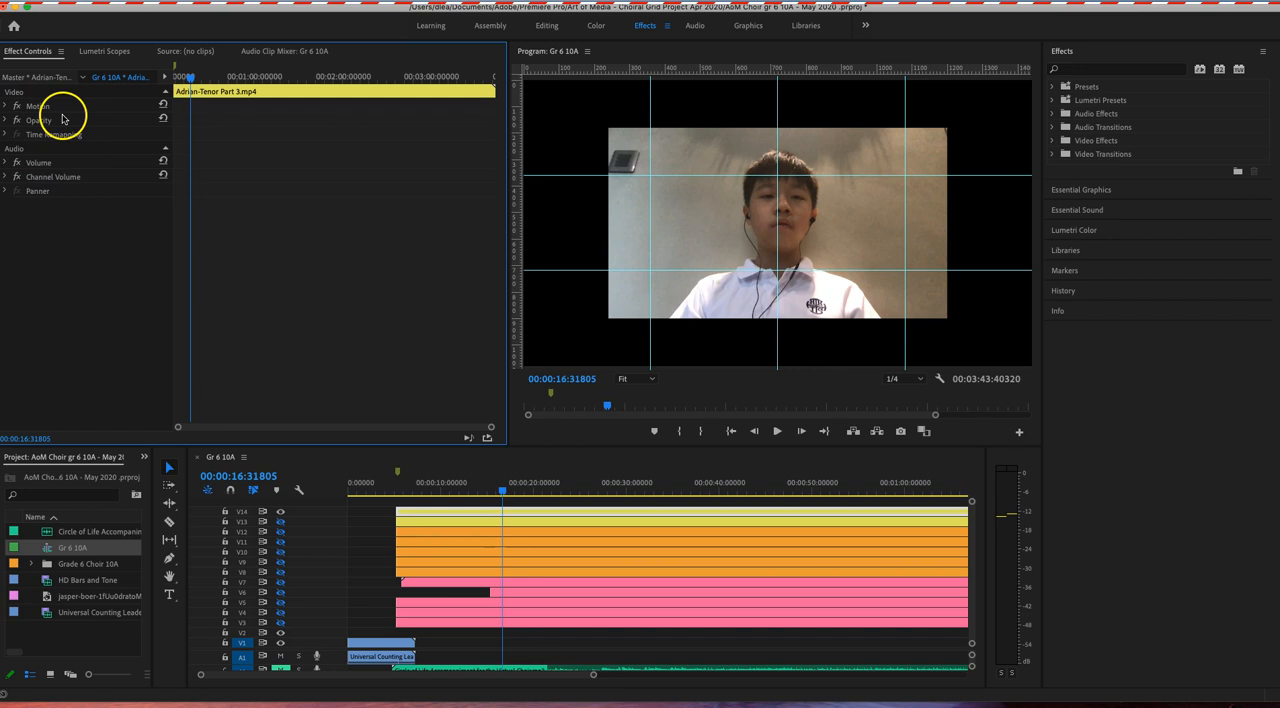
pyautogui.click(5, 106)
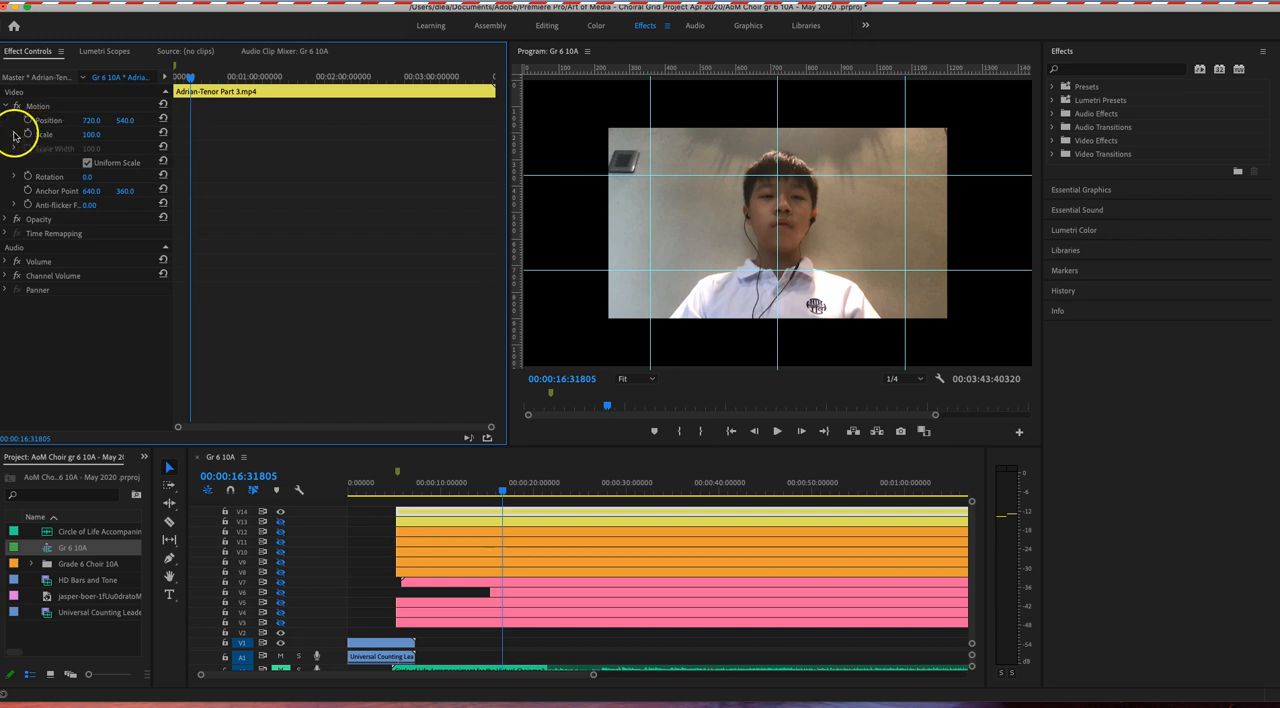
pyautogui.click(14, 134)
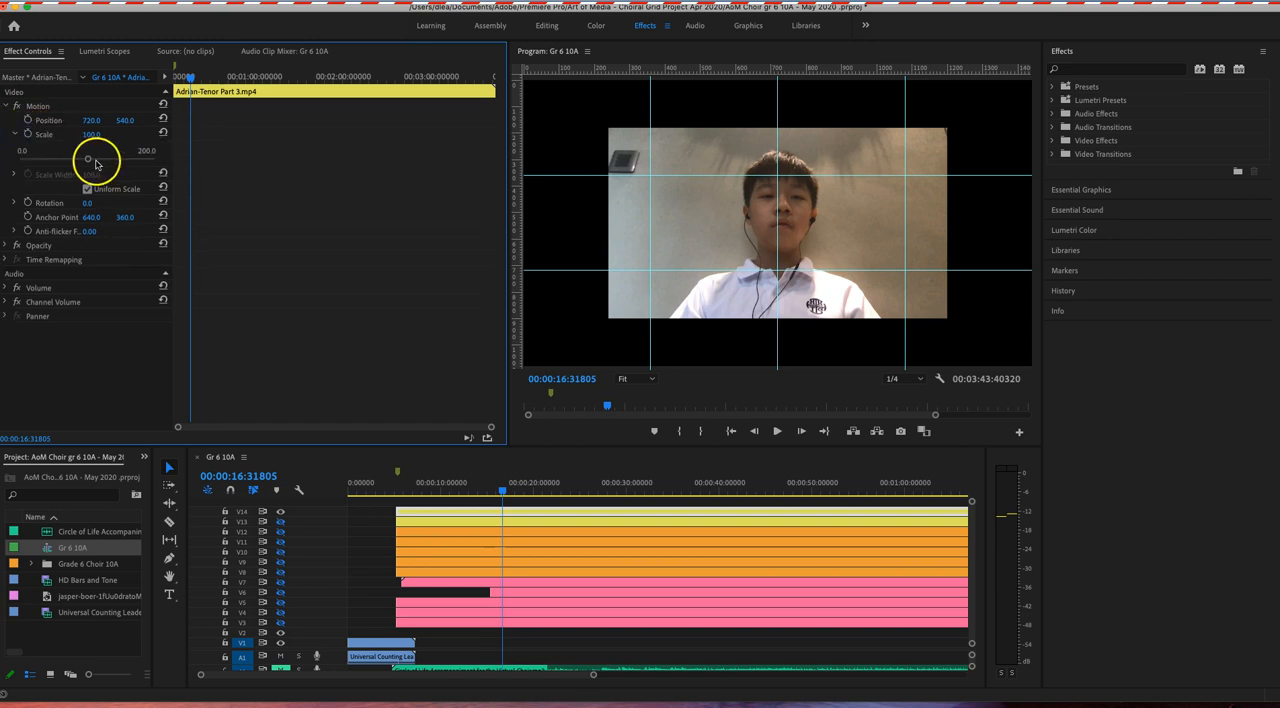
pyautogui.moveTo(87, 158); pyautogui.dragTo(53, 160)
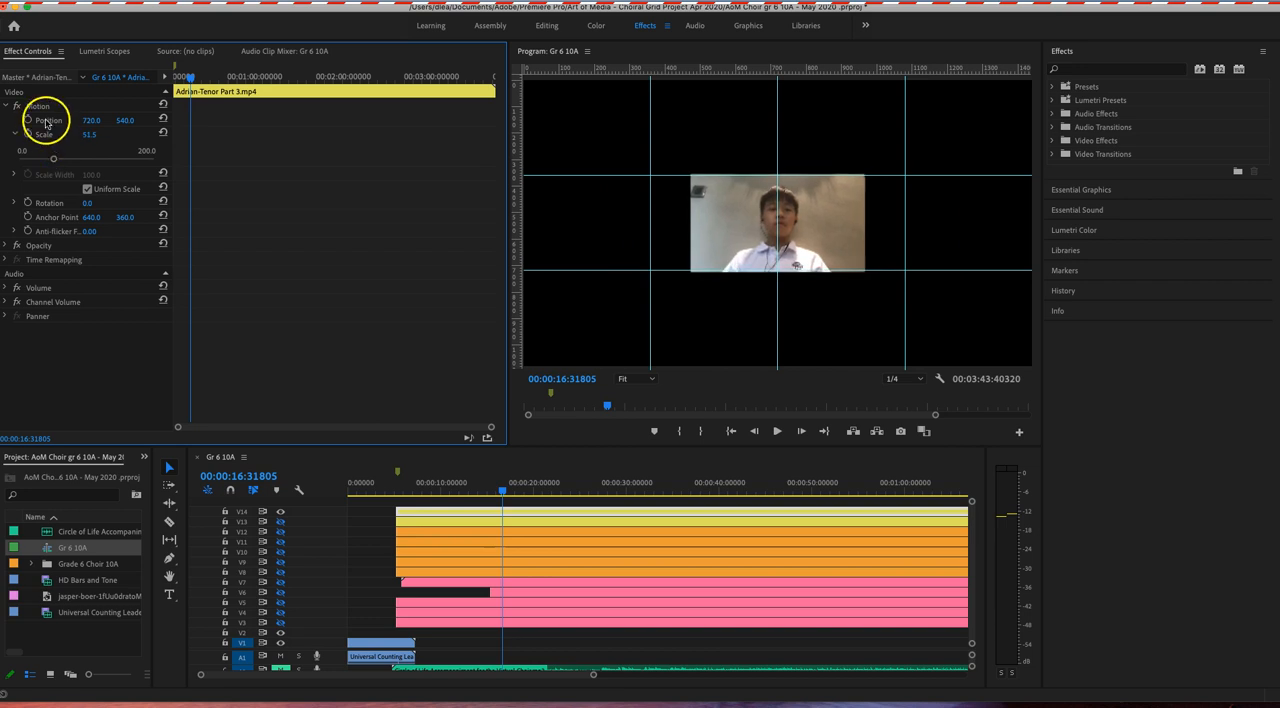
pyautogui.click(46, 122)
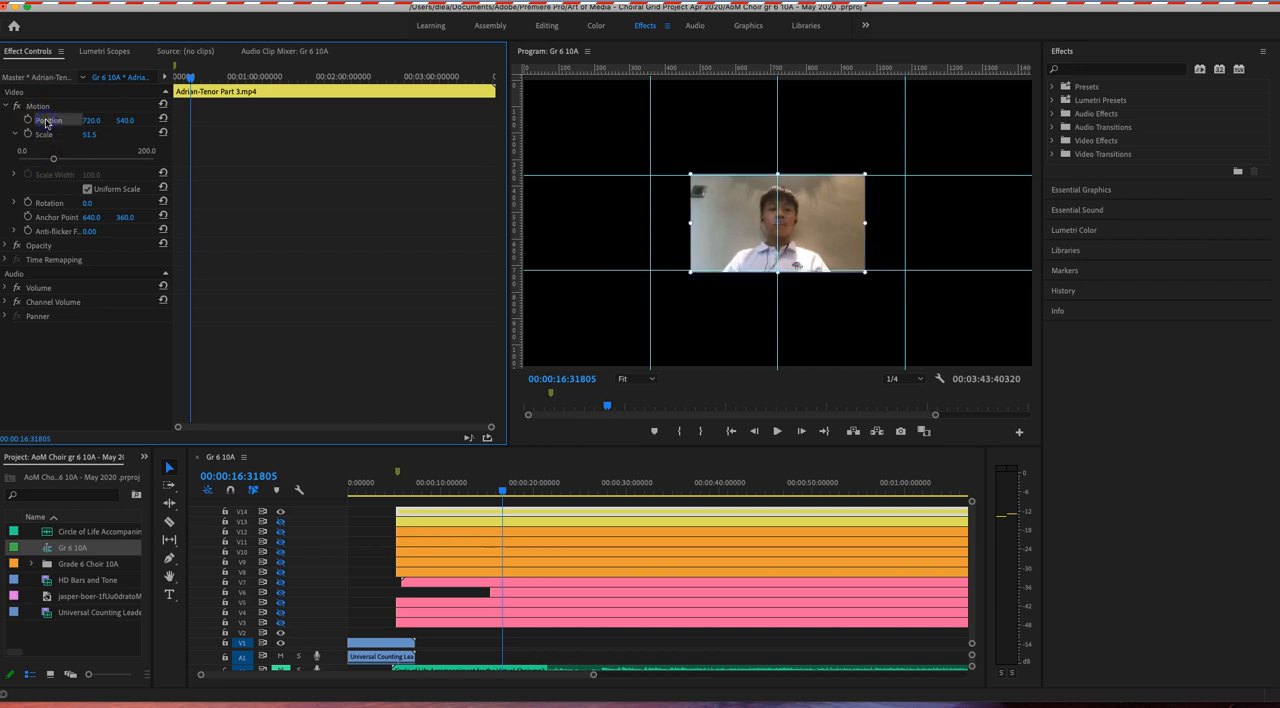
pyautogui.moveTo(726, 234); pyautogui.dragTo(573, 140)
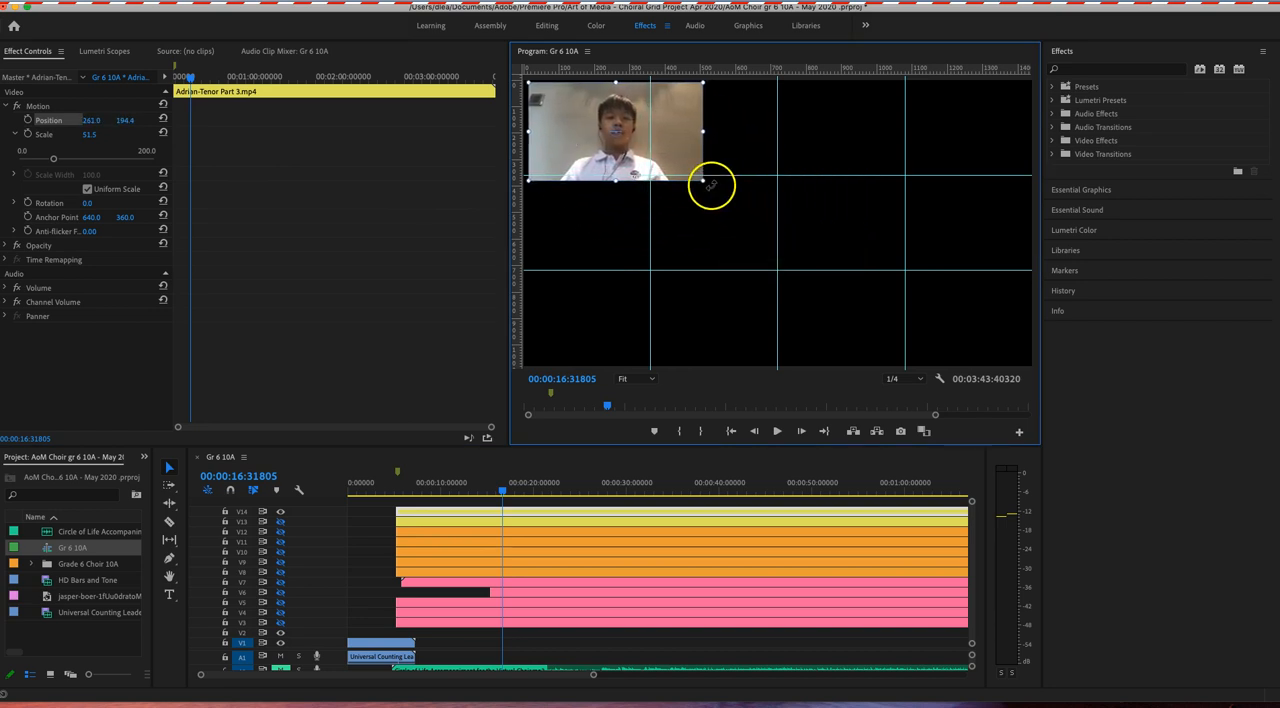
pyautogui.moveTo(705, 181); pyautogui.dragTo(611, 142)
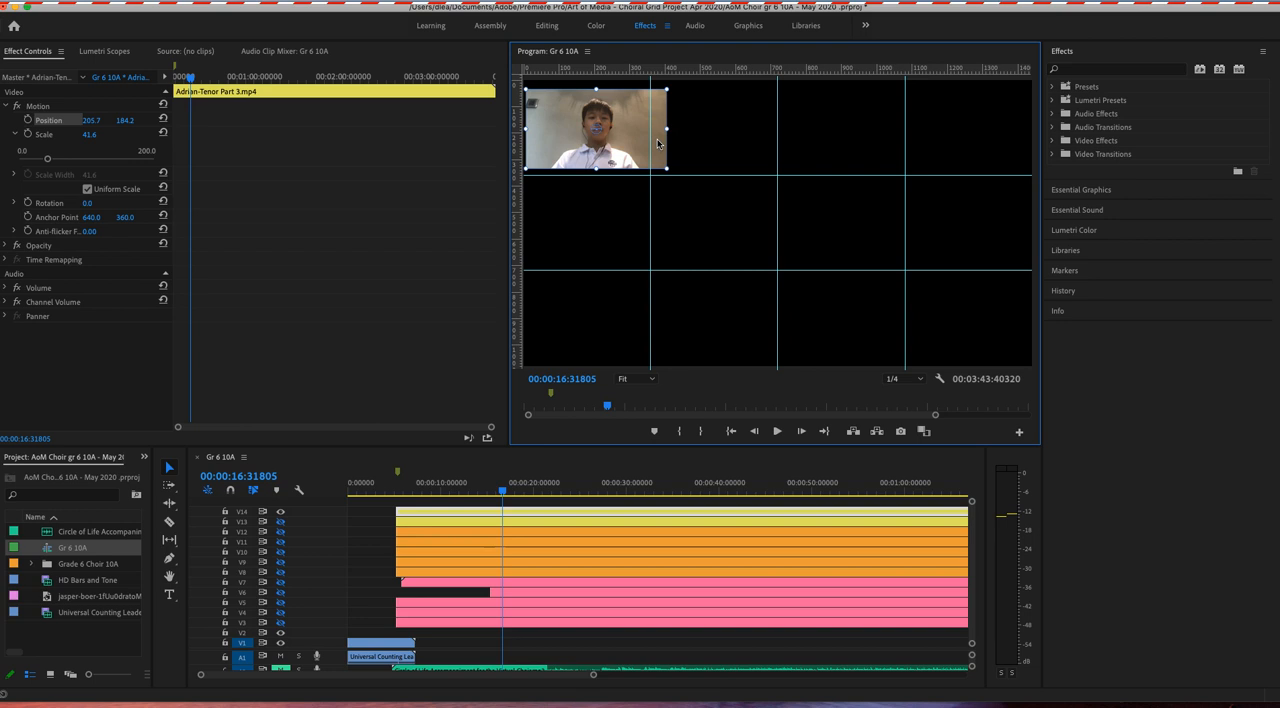
pyautogui.moveTo(632, 142); pyautogui.dragTo(619, 145)
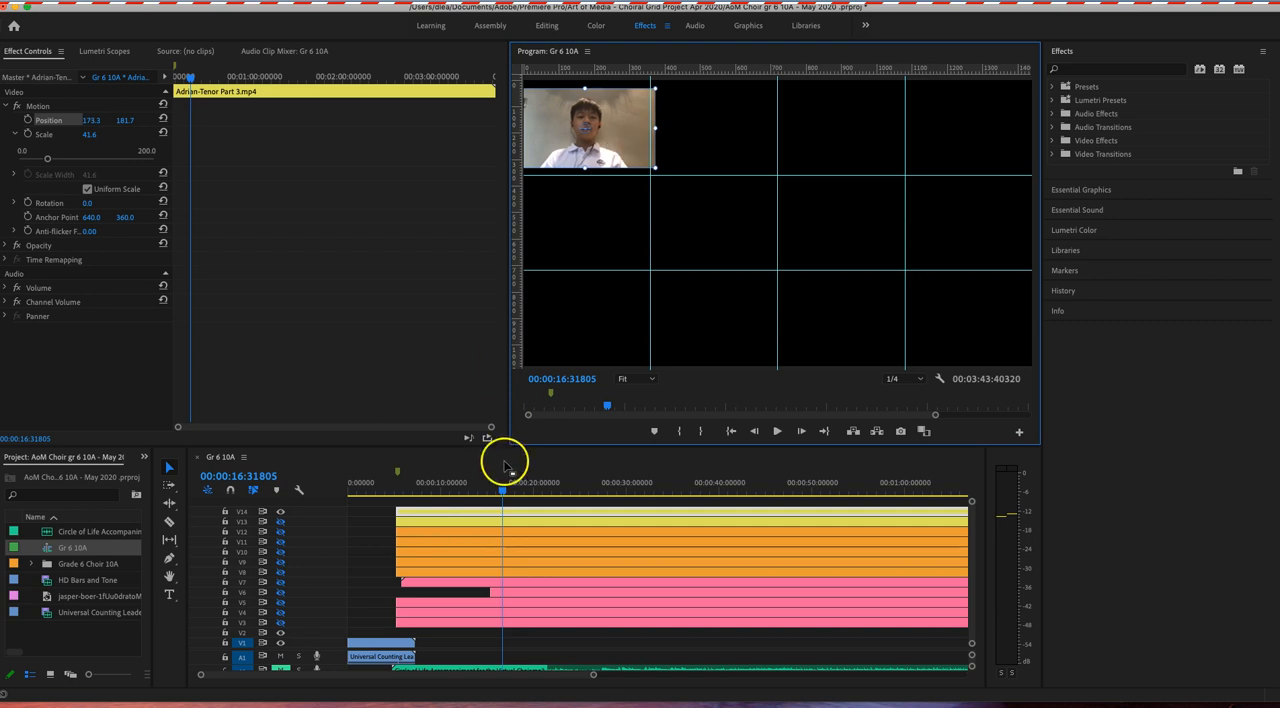
# Step: Show track V13 and fit its clip into the second cell of the top row, at scale about 44.9 and position 535.2, 184.2
pyautogui.click(469, 519)
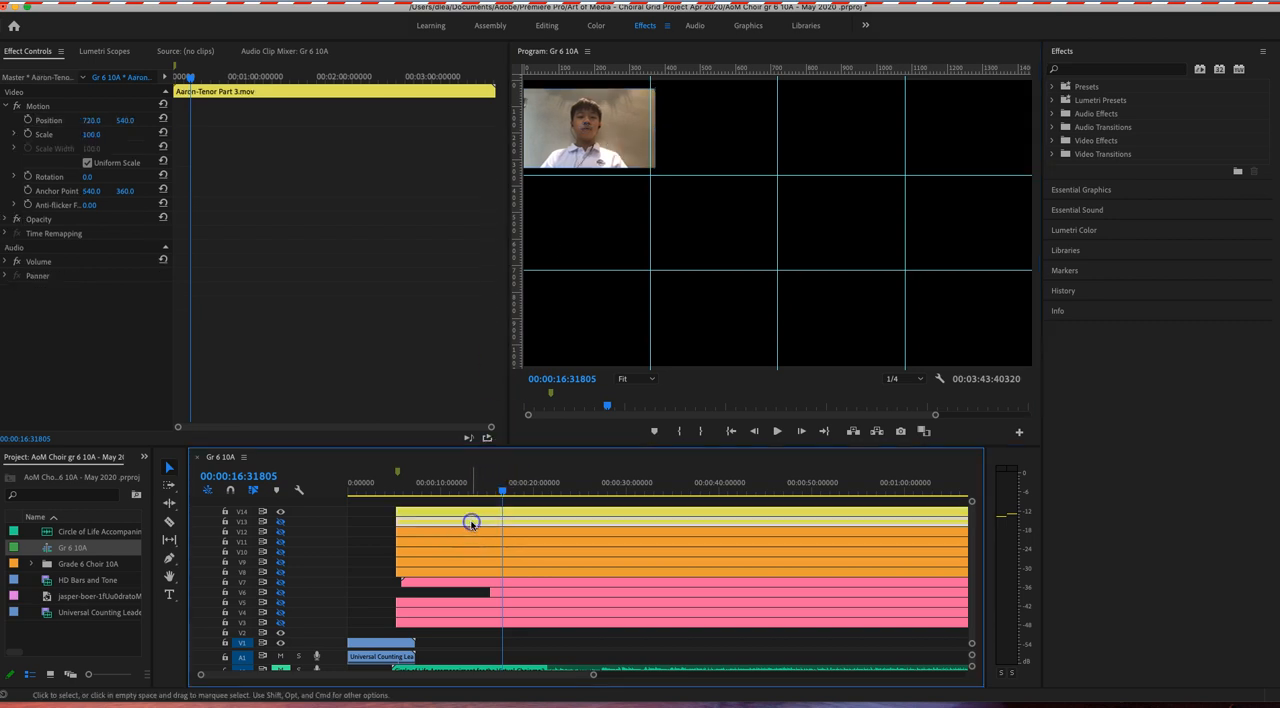
pyautogui.click(280, 521)
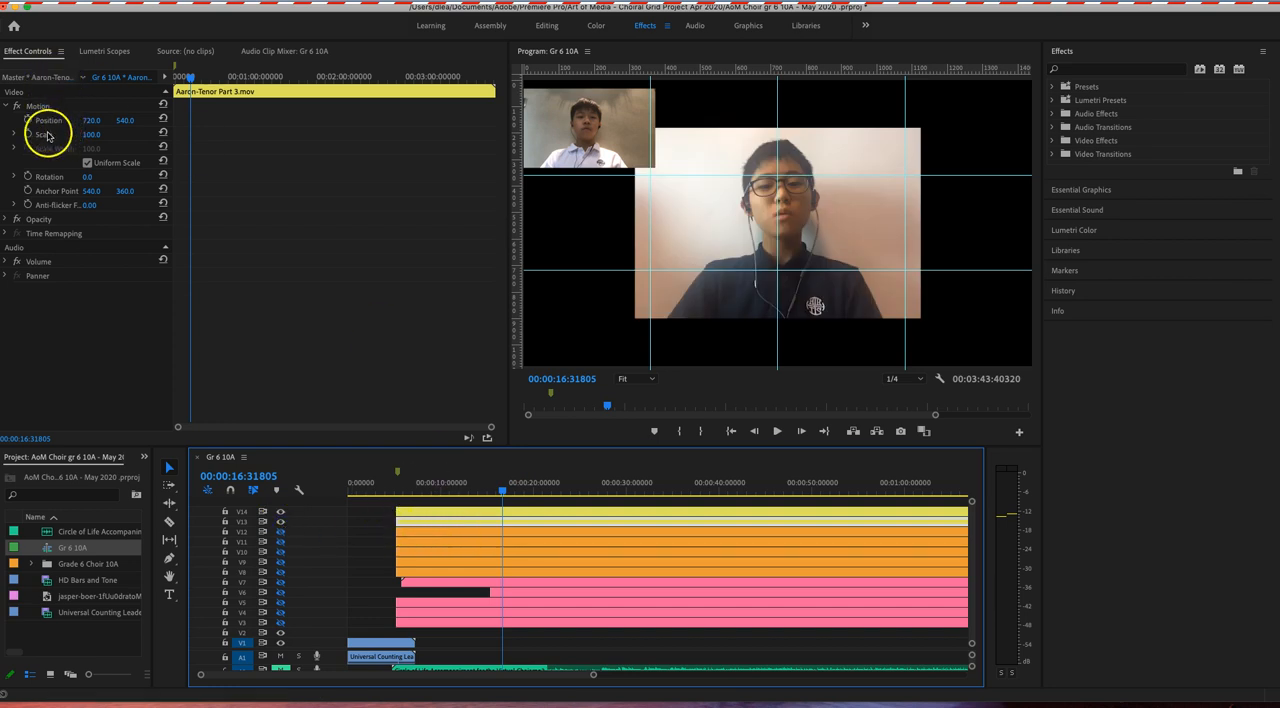
pyautogui.click(50, 122)
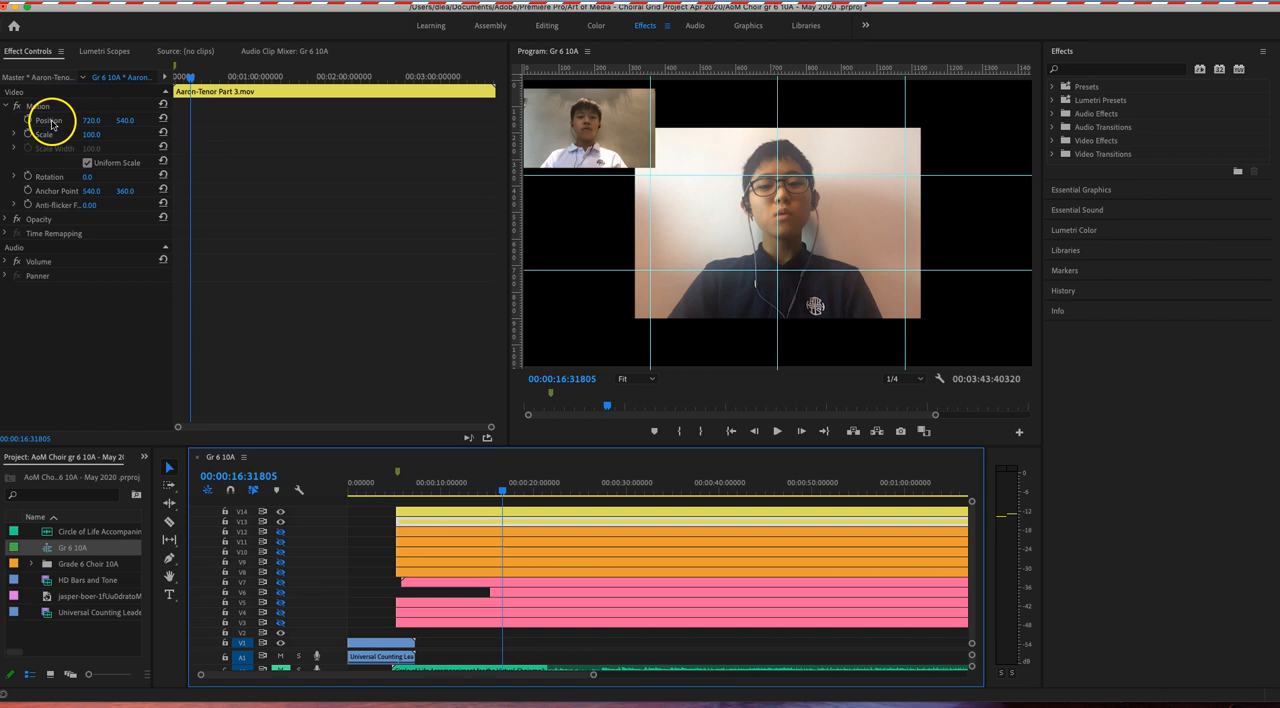
pyautogui.moveTo(921, 127); pyautogui.dragTo(809, 174)
pyautogui.moveTo(826, 229); pyautogui.dragTo(755, 139)
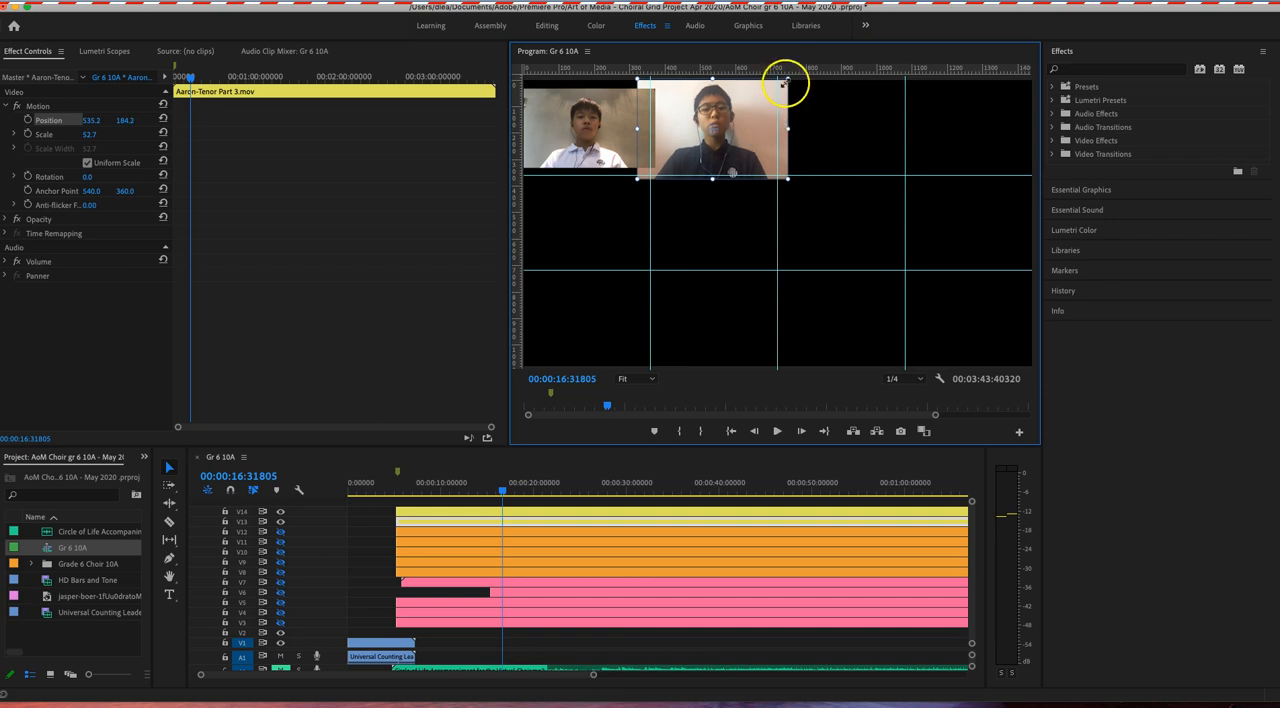
pyautogui.moveTo(790, 78); pyautogui.dragTo(773, 88)
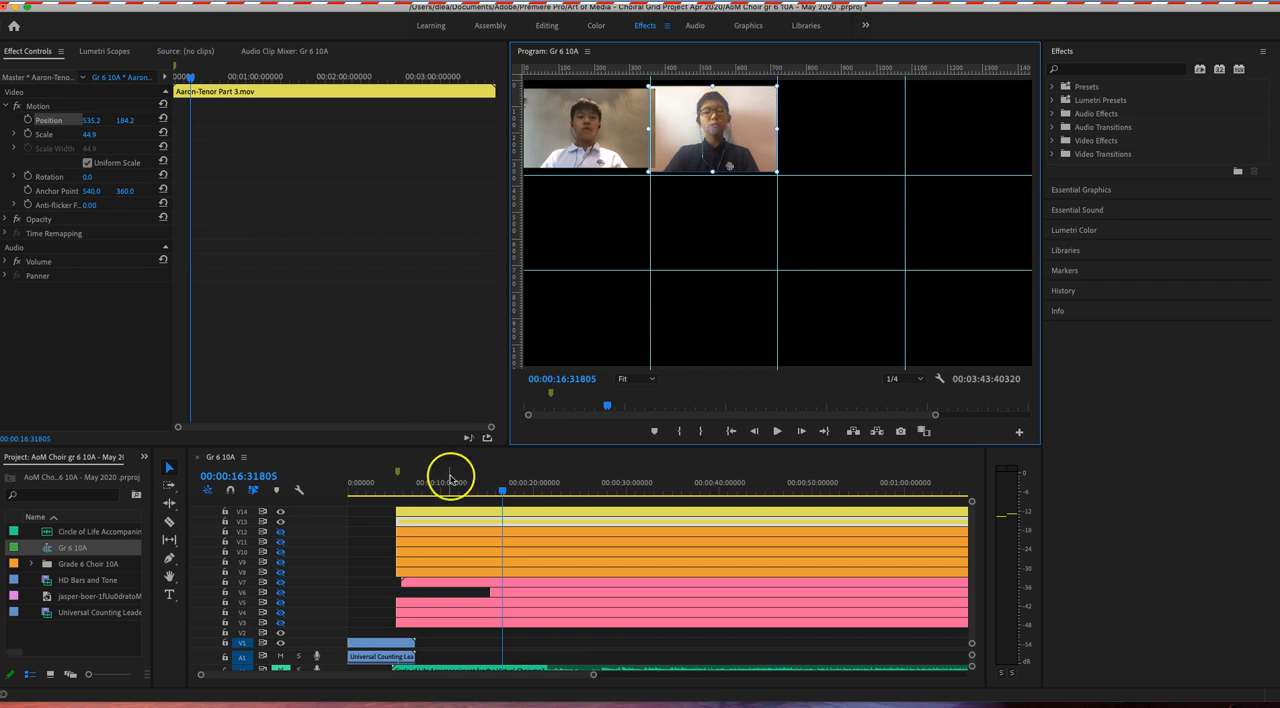
# Step: Reduce the V14 clip to a scale of about 36.7 and nudge it to about 173.3, 169.0, inside its cell
pyautogui.click(464, 514)
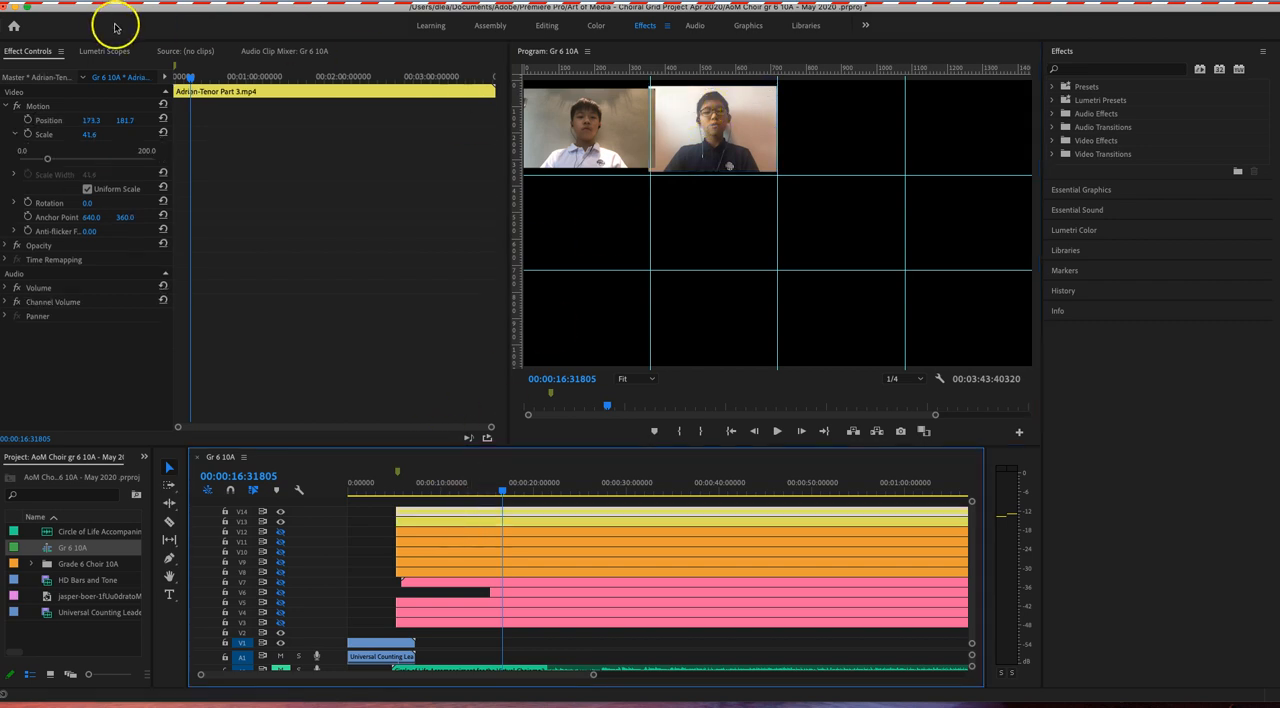
pyautogui.click(55, 122)
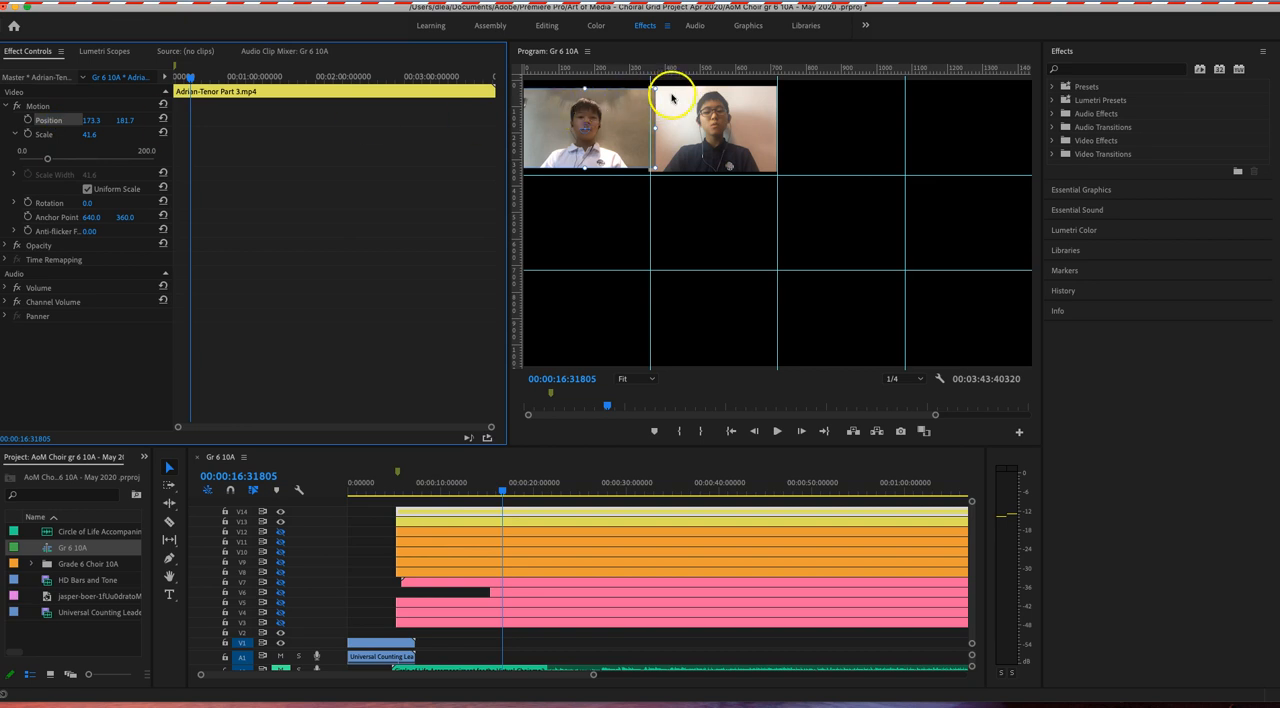
pyautogui.moveTo(654, 88); pyautogui.dragTo(634, 92)
pyautogui.moveTo(617, 135); pyautogui.dragTo(618, 132)
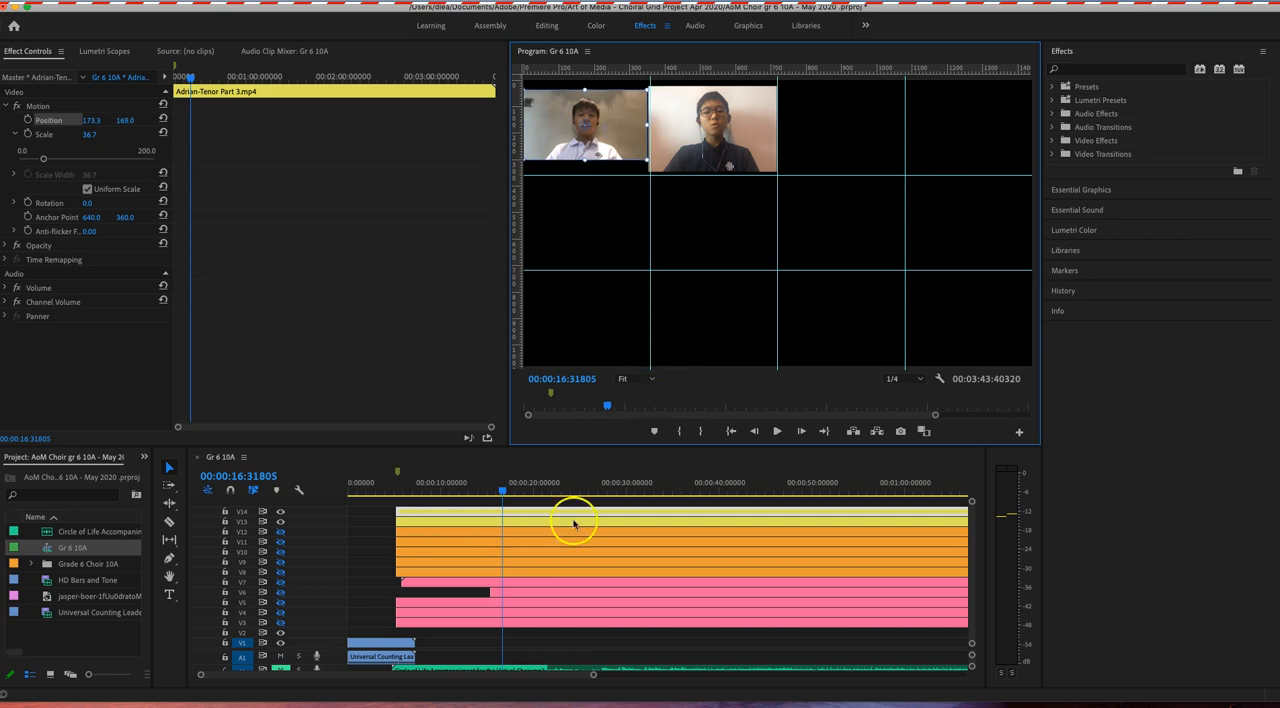
# Step: Show track V12 and fit its clip into the third cell of the top row, at scale about 35.1 and position 897.1, 179.2
pyautogui.click(413, 536)
pyautogui.click(280, 532)
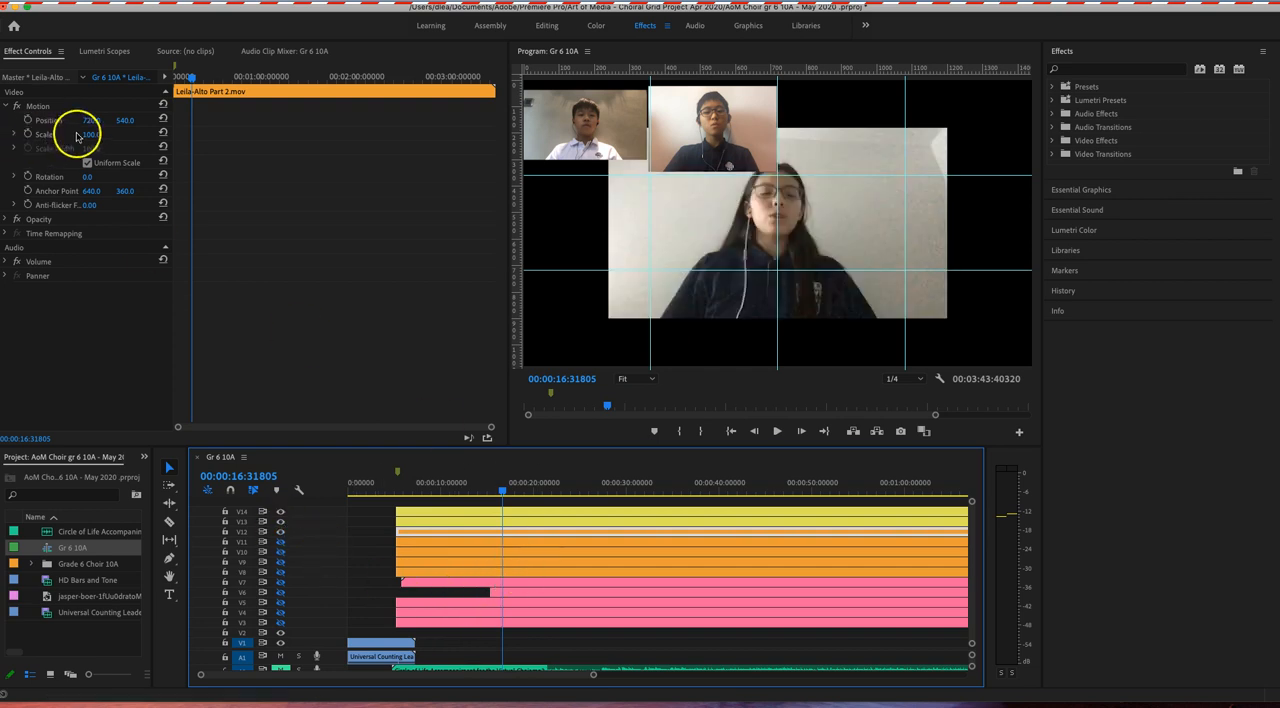
pyautogui.click(45, 120)
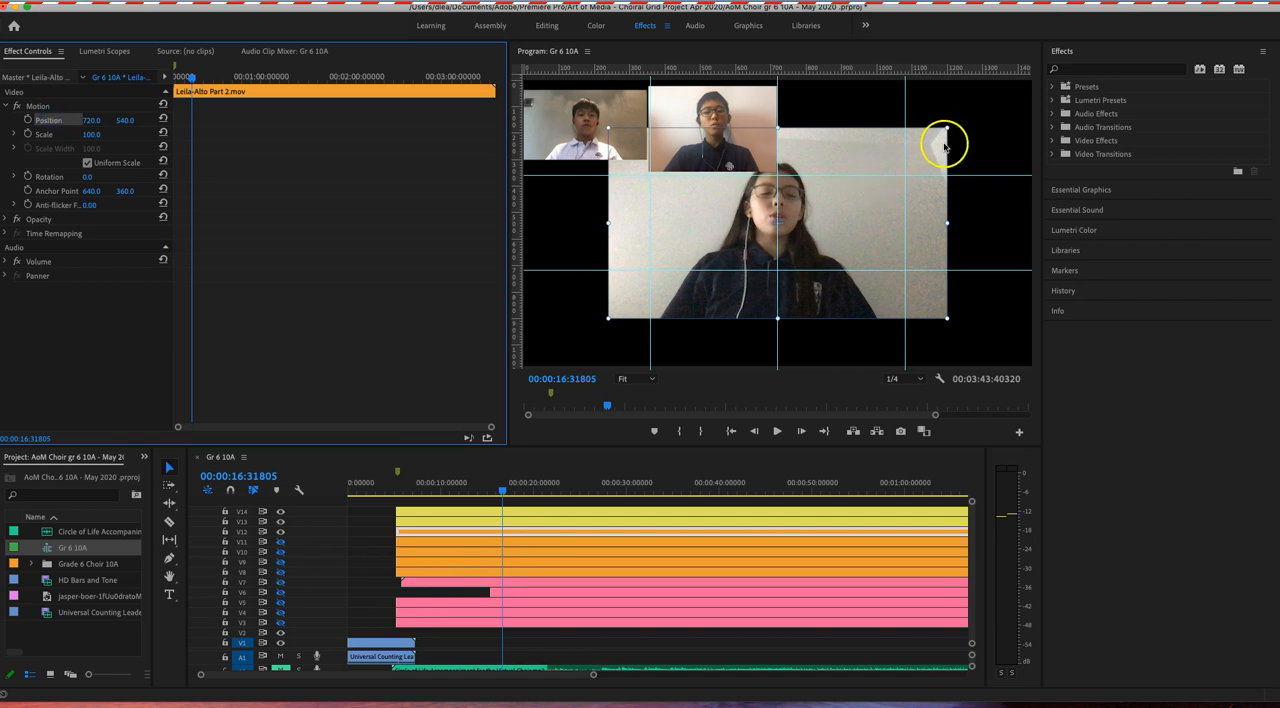
pyautogui.moveTo(947, 128); pyautogui.dragTo(788, 188)
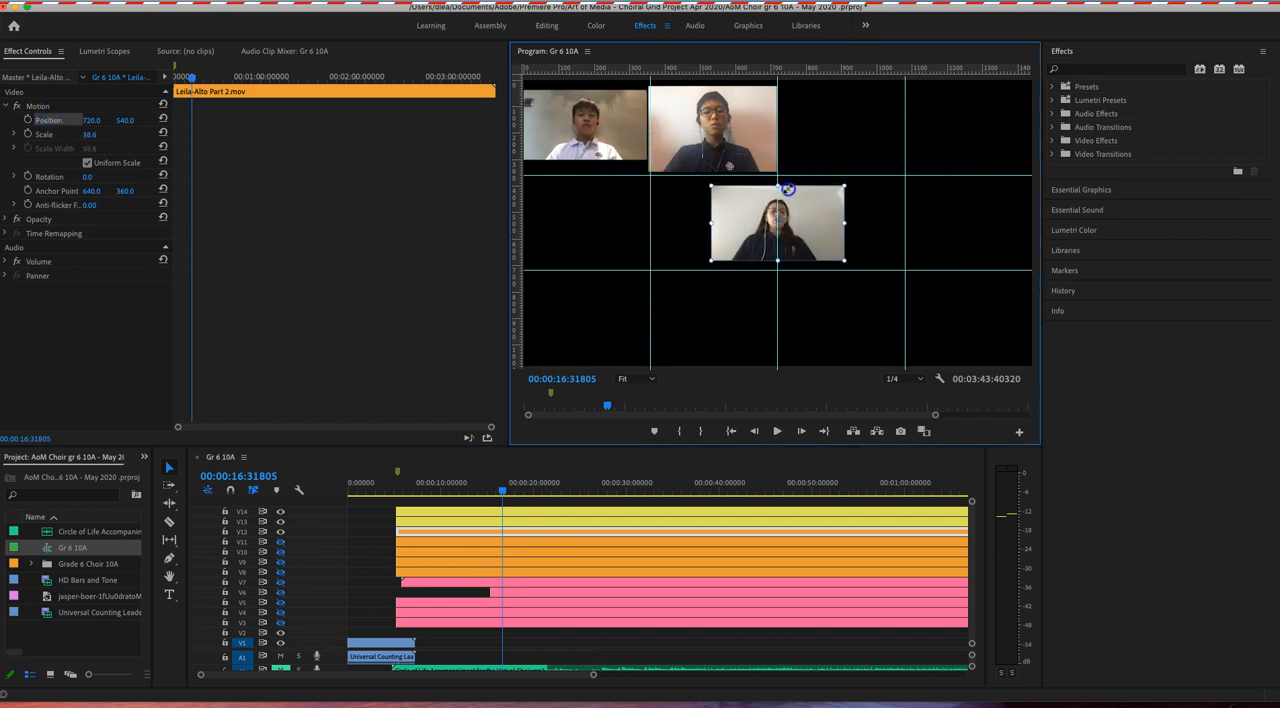
pyautogui.moveTo(799, 231); pyautogui.dragTo(863, 133)
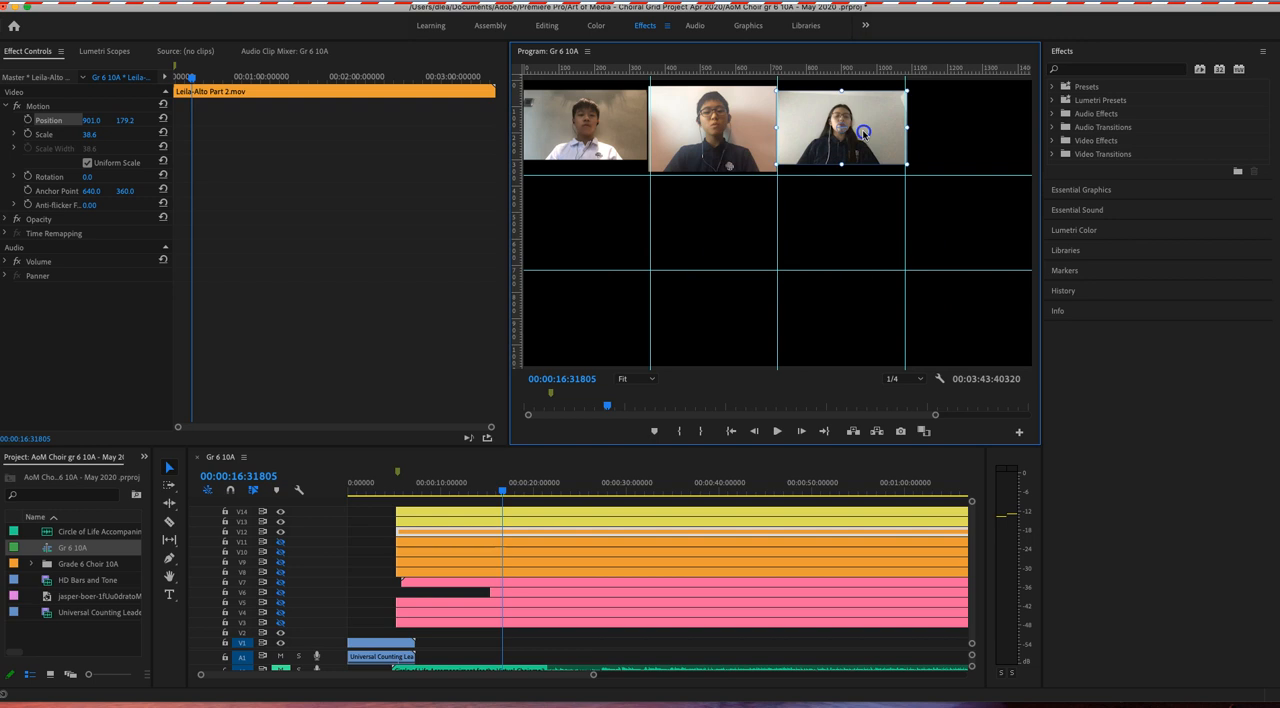
pyautogui.moveTo(905, 93); pyautogui.dragTo(881, 124)
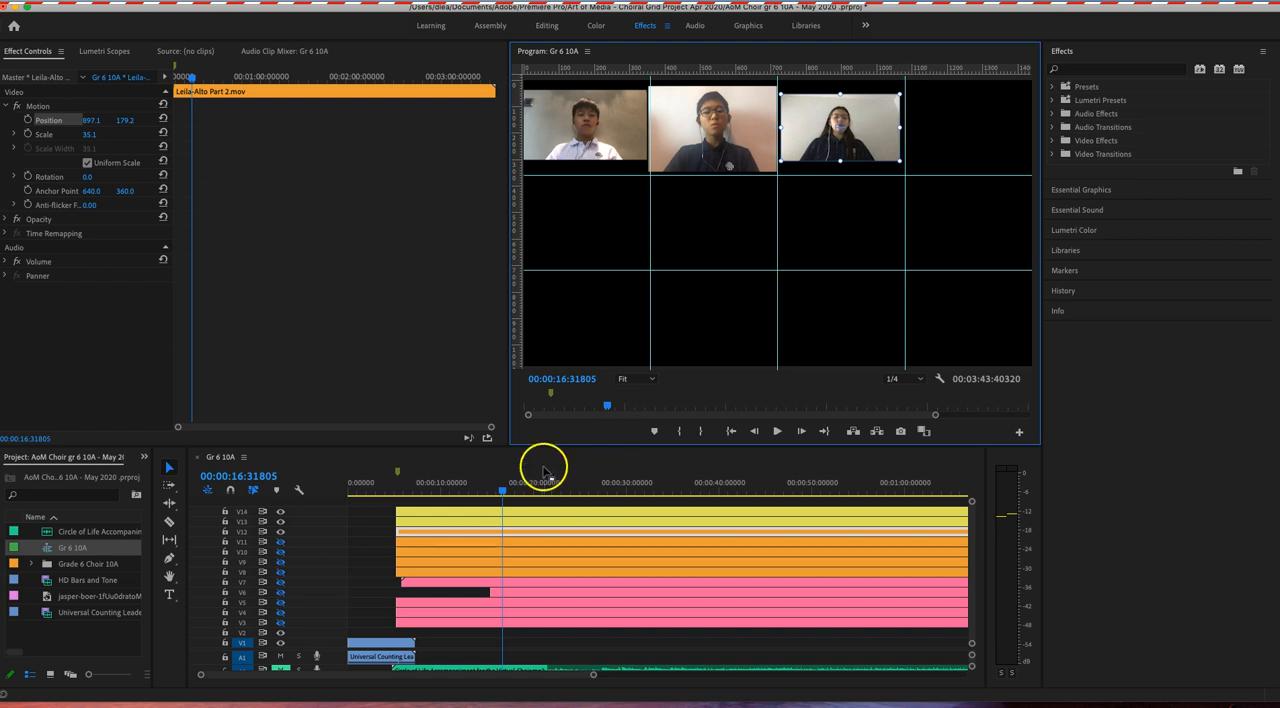
# Step: Show track V11 and fit its clip into the fourth cell of the top row, at scale about 17.7 and position 1261.0, 184.2
pyautogui.click(432, 544)
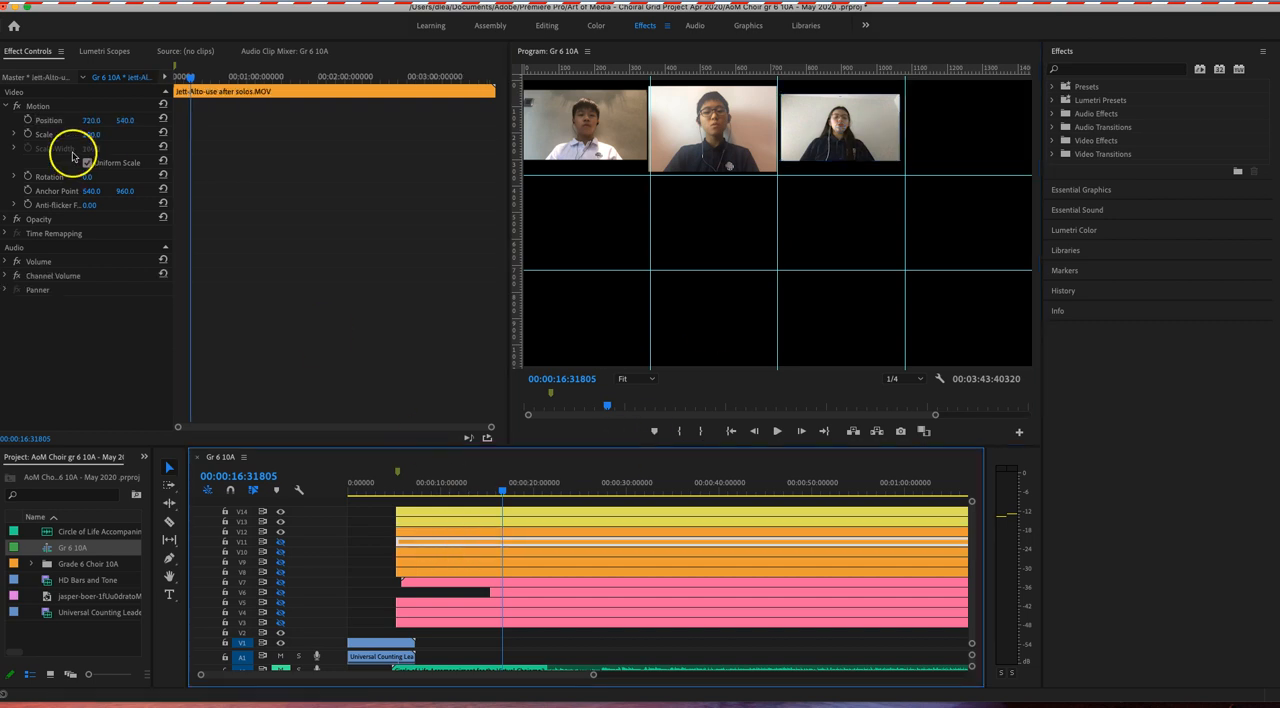
pyautogui.click(45, 121)
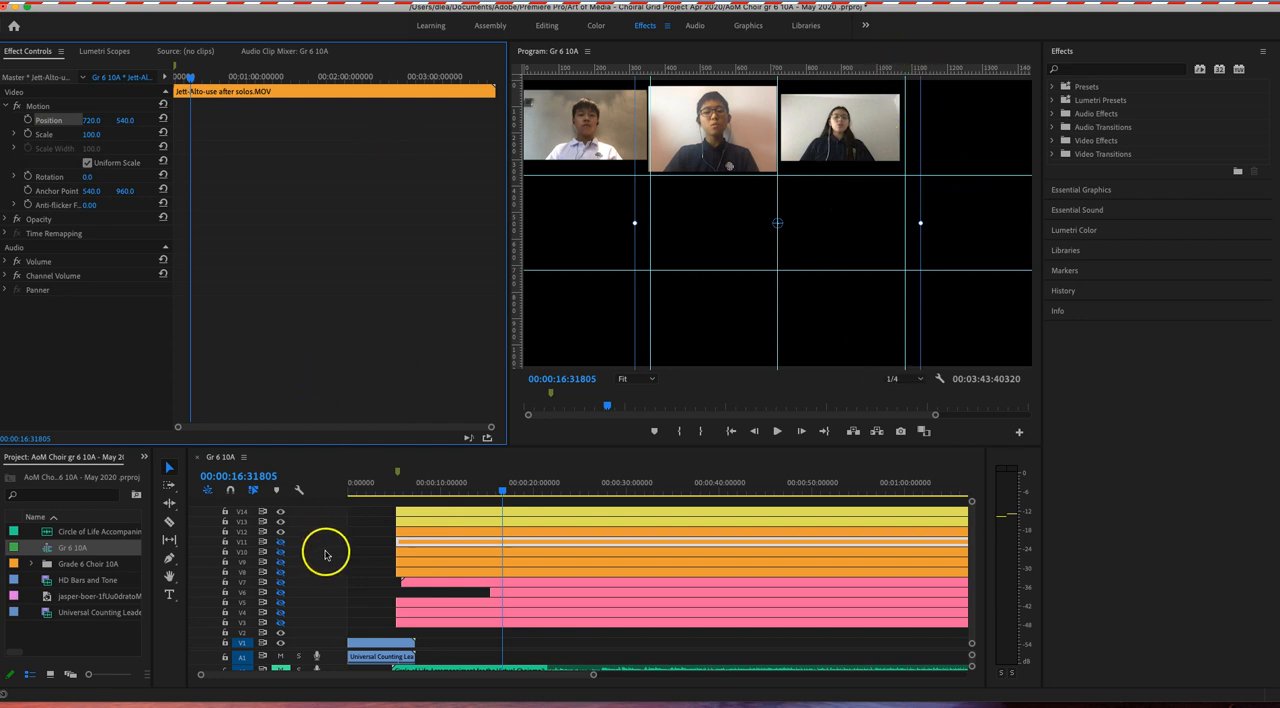
pyautogui.click(281, 544)
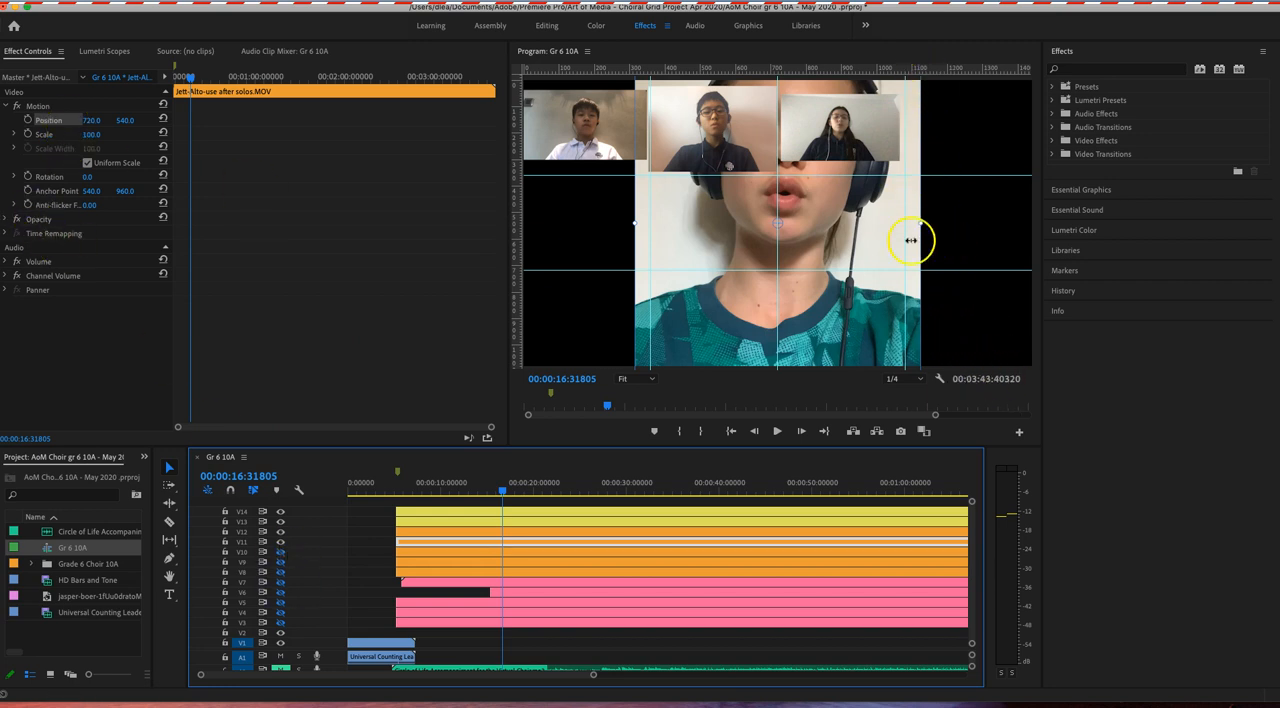
pyautogui.moveTo(728, 236); pyautogui.dragTo(805, 366)
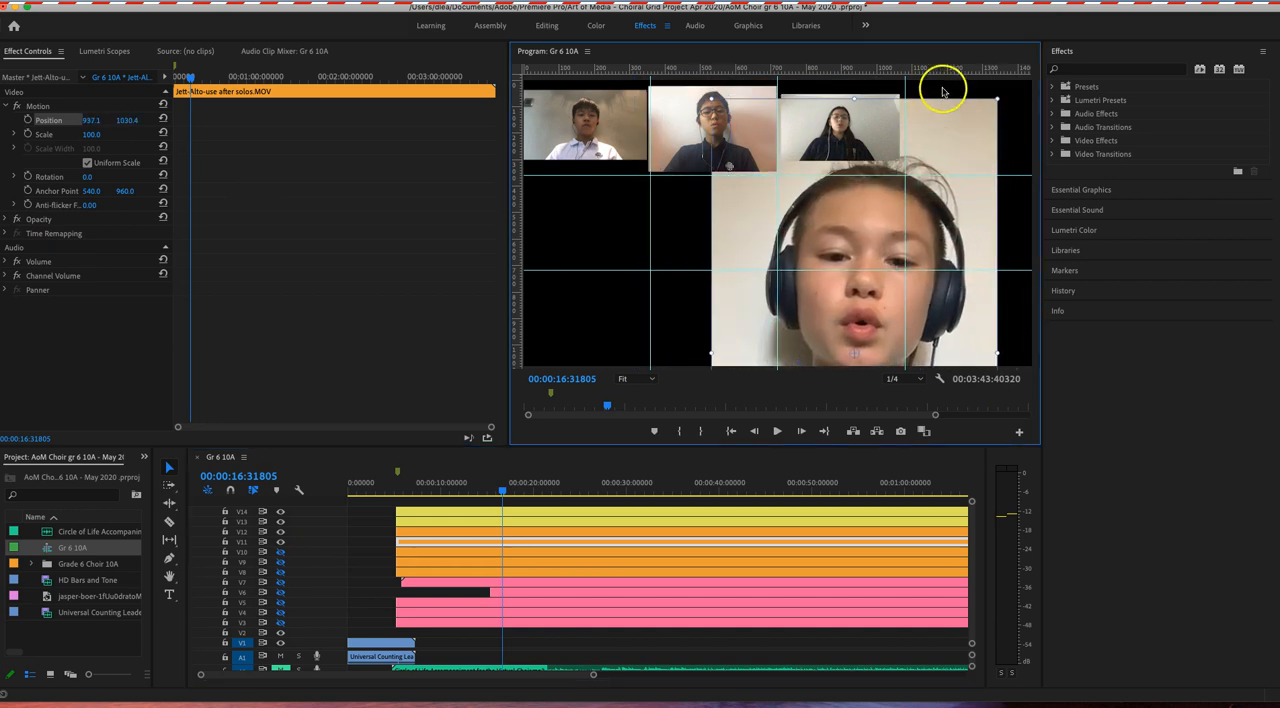
pyautogui.moveTo(995, 99); pyautogui.dragTo(934, 214)
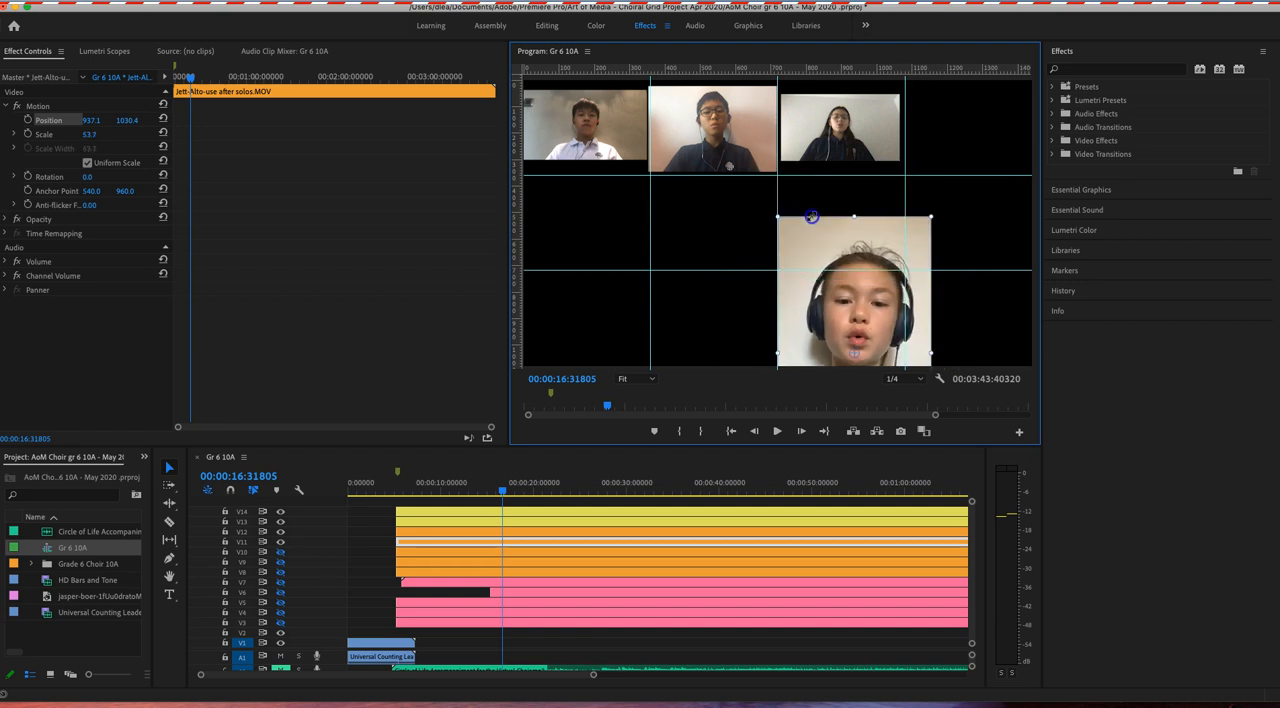
pyautogui.moveTo(823, 233); pyautogui.dragTo(878, 156)
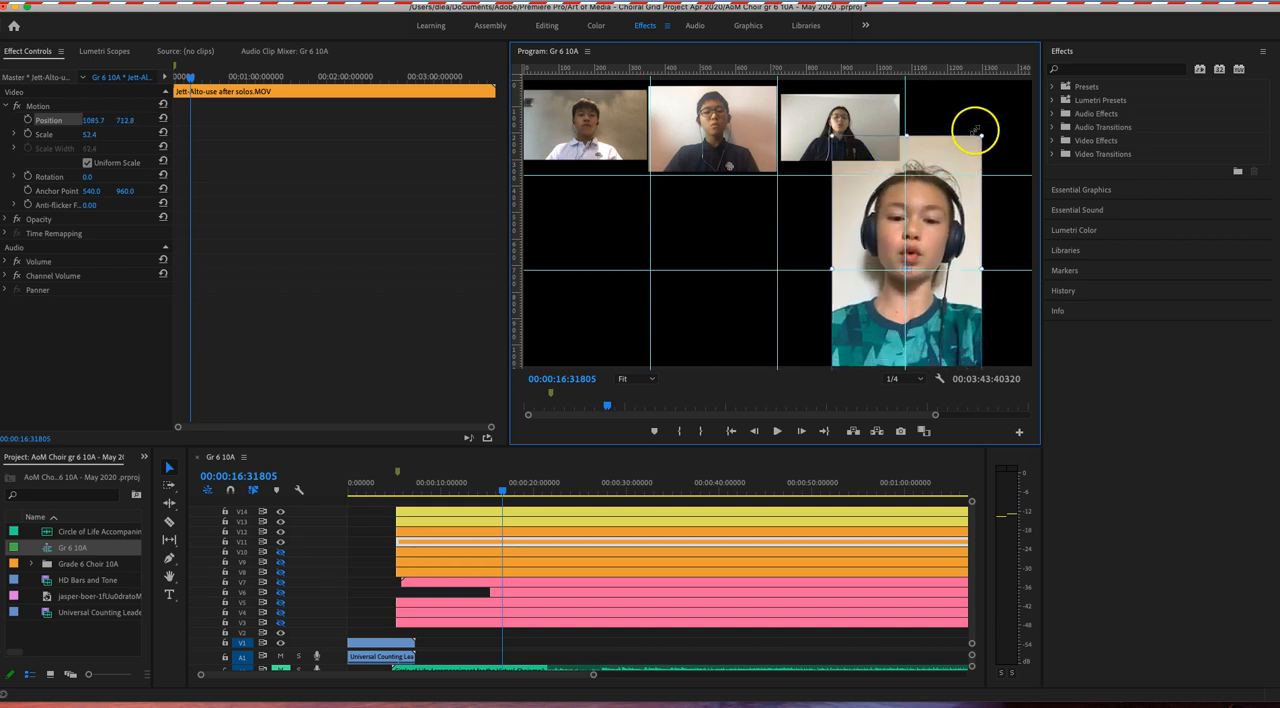
pyautogui.moveTo(982, 135); pyautogui.dragTo(927, 194)
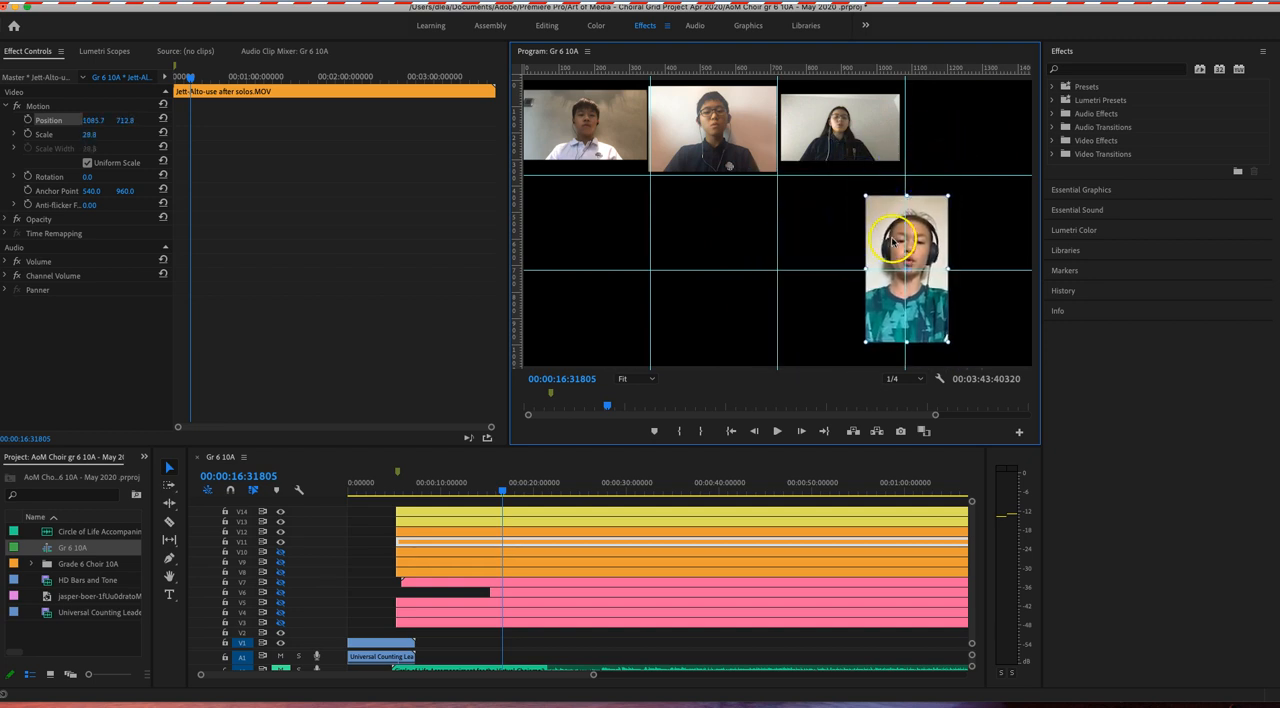
pyautogui.moveTo(892, 232); pyautogui.dragTo(944, 137)
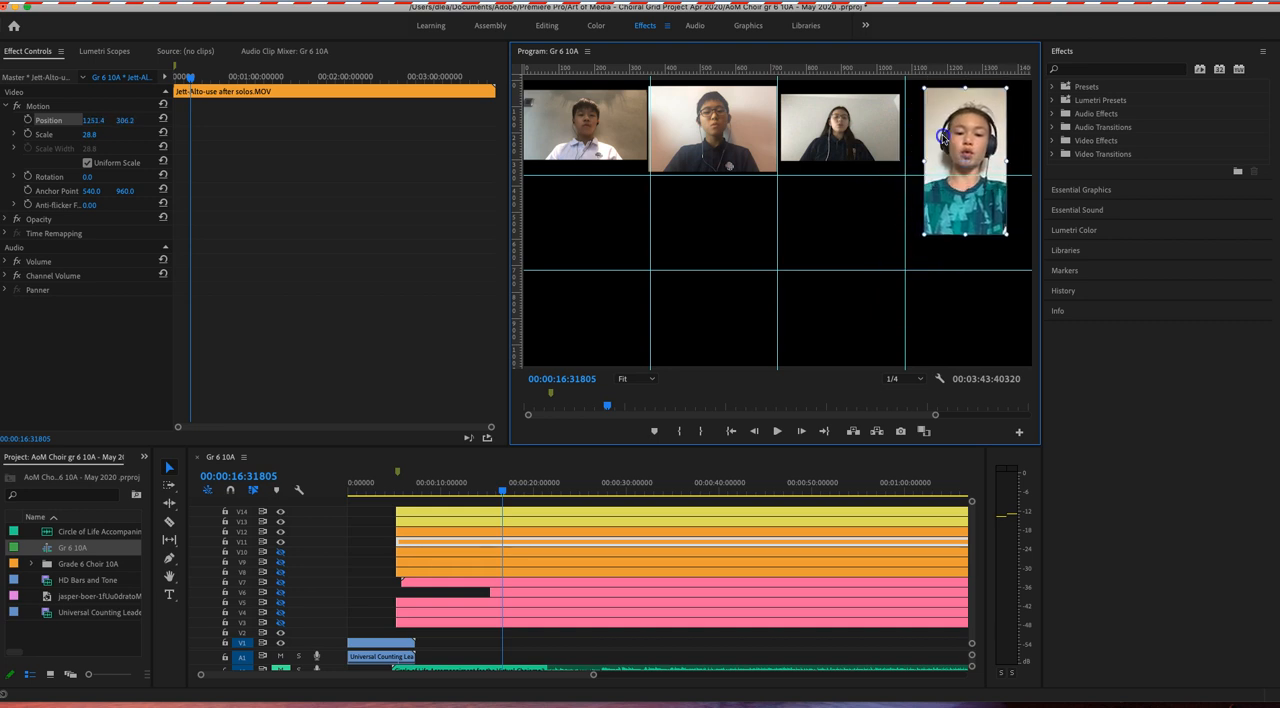
pyautogui.moveTo(924, 235); pyautogui.dragTo(983, 157)
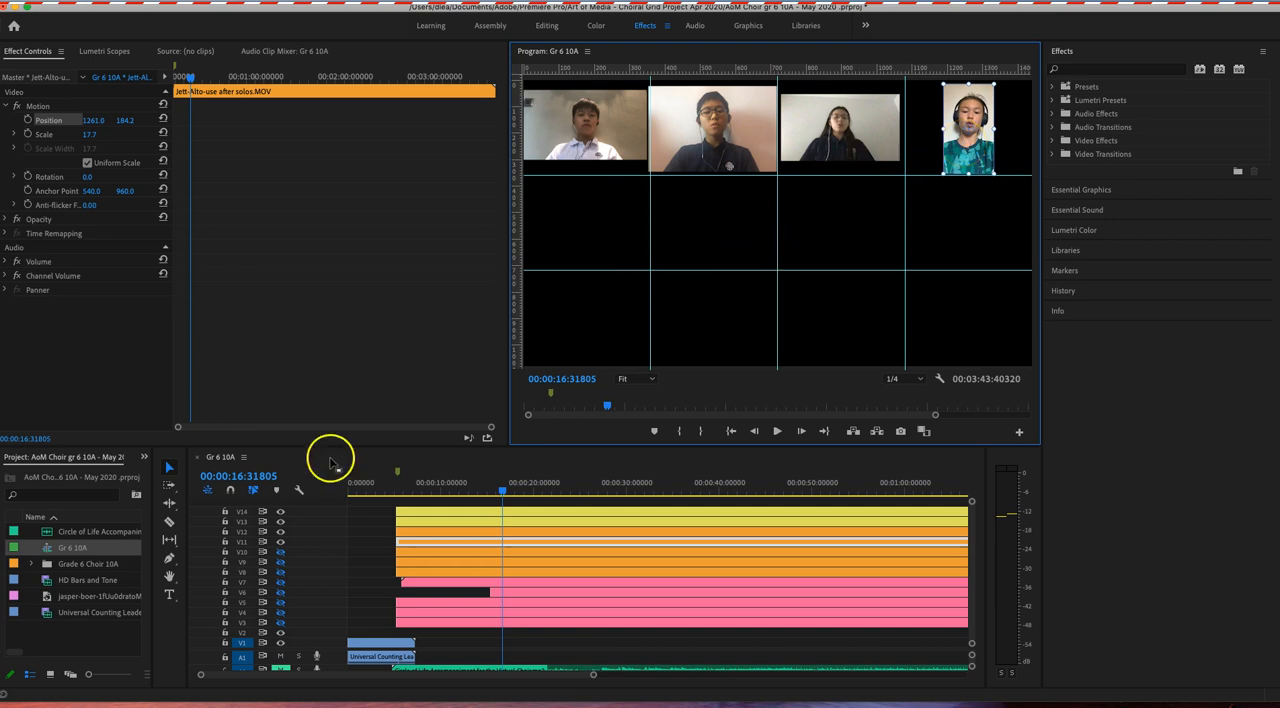
# Step: Show track V10 and fit its clip into the first cell of the middle row, at scale about 36.5 and position 179.0, 542.5
pyautogui.click(415, 557)
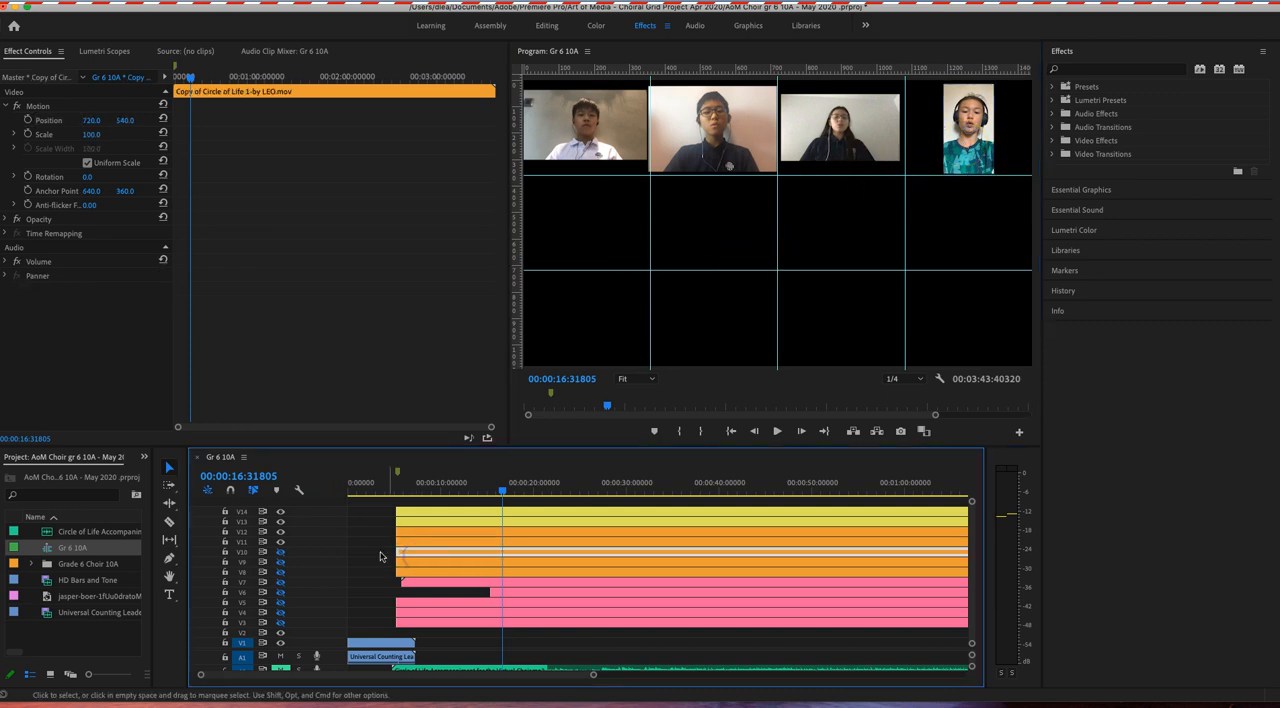
pyautogui.click(281, 552)
pyautogui.click(467, 460)
pyautogui.click(46, 121)
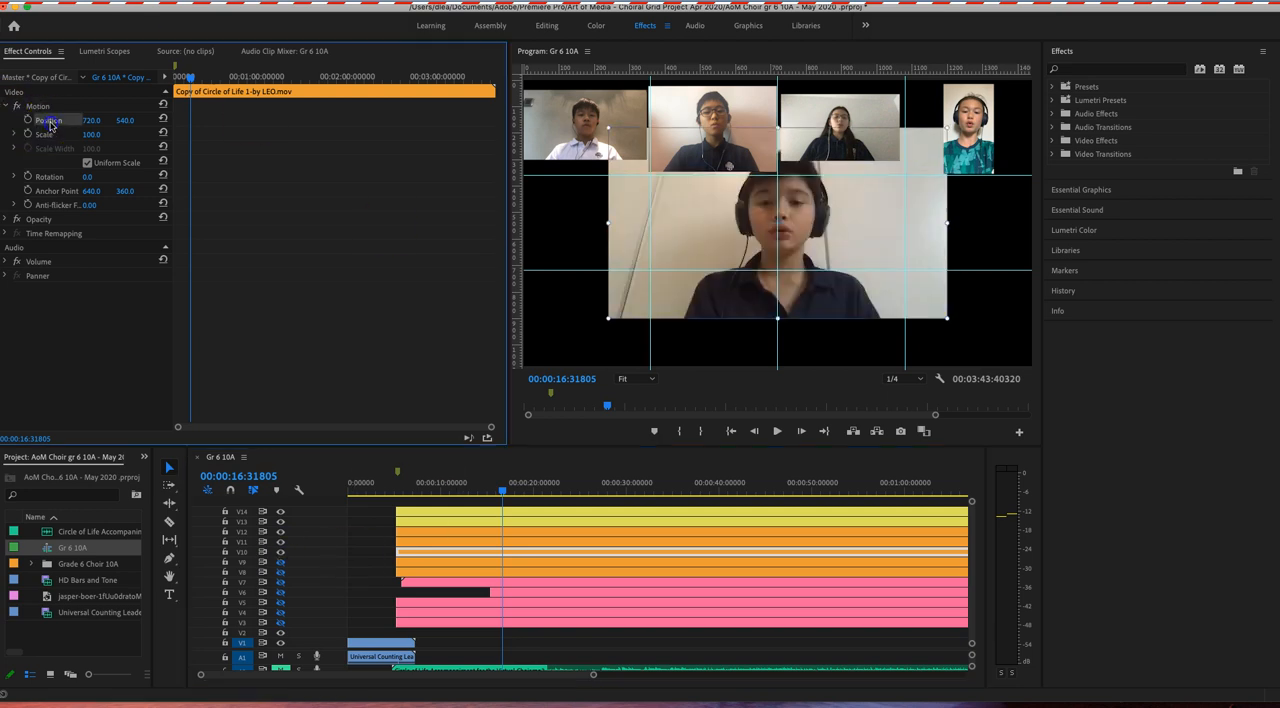
pyautogui.moveTo(609, 129); pyautogui.dragTo(671, 189)
pyautogui.moveTo(752, 219); pyautogui.dragTo(562, 223)
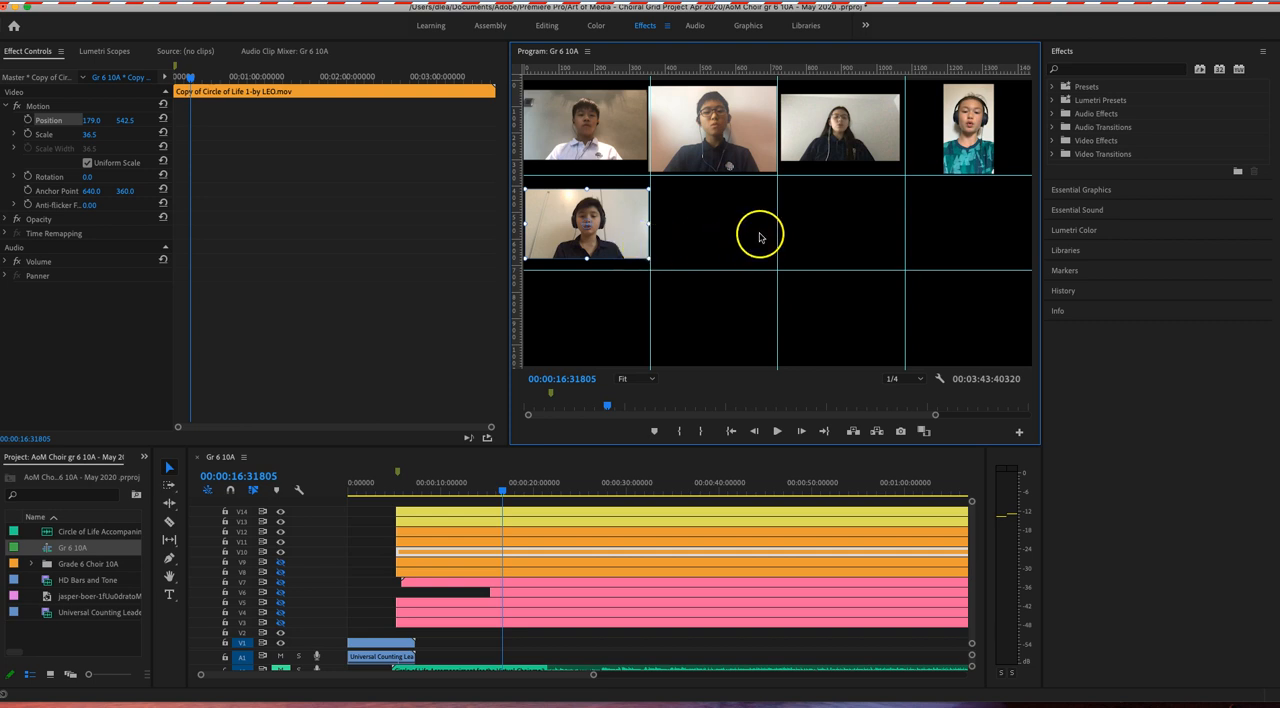
# Step: Save the project and compare the V9 and V10 clips by toggling their tracks, leaving V10 shown and V9 hidden
pyautogui.click(713, 232)
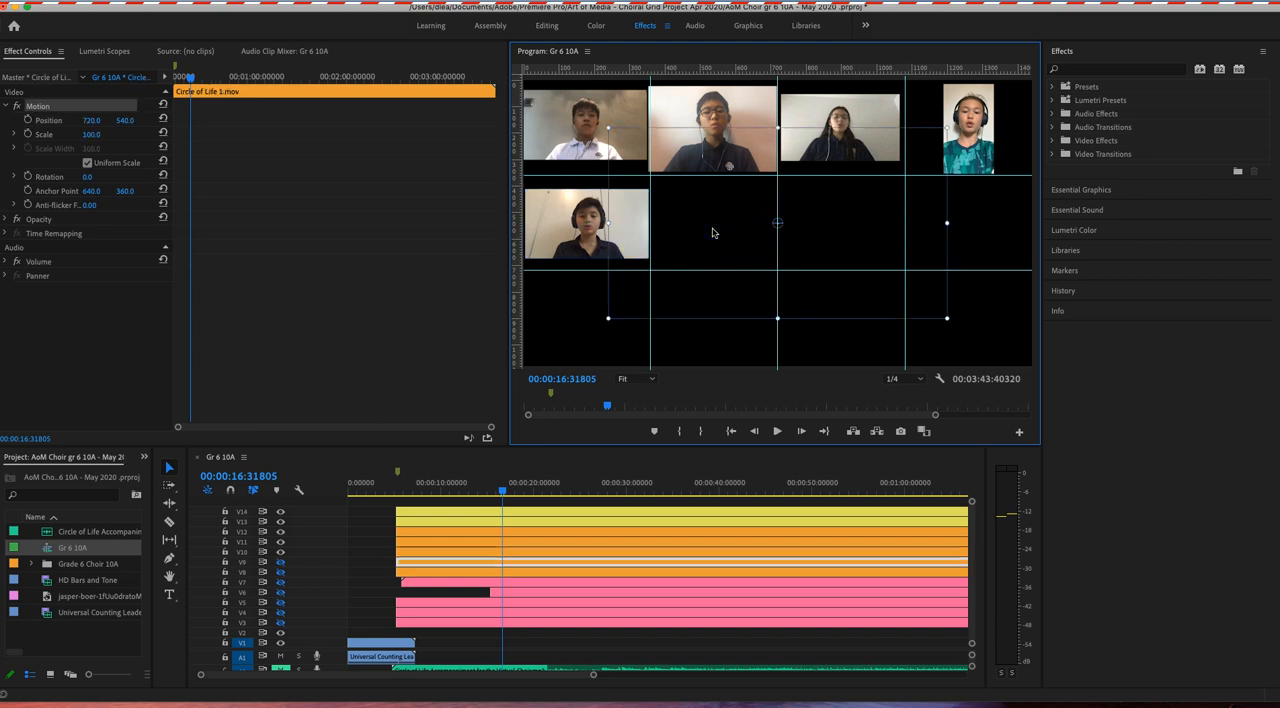
pyautogui.press('super+s')
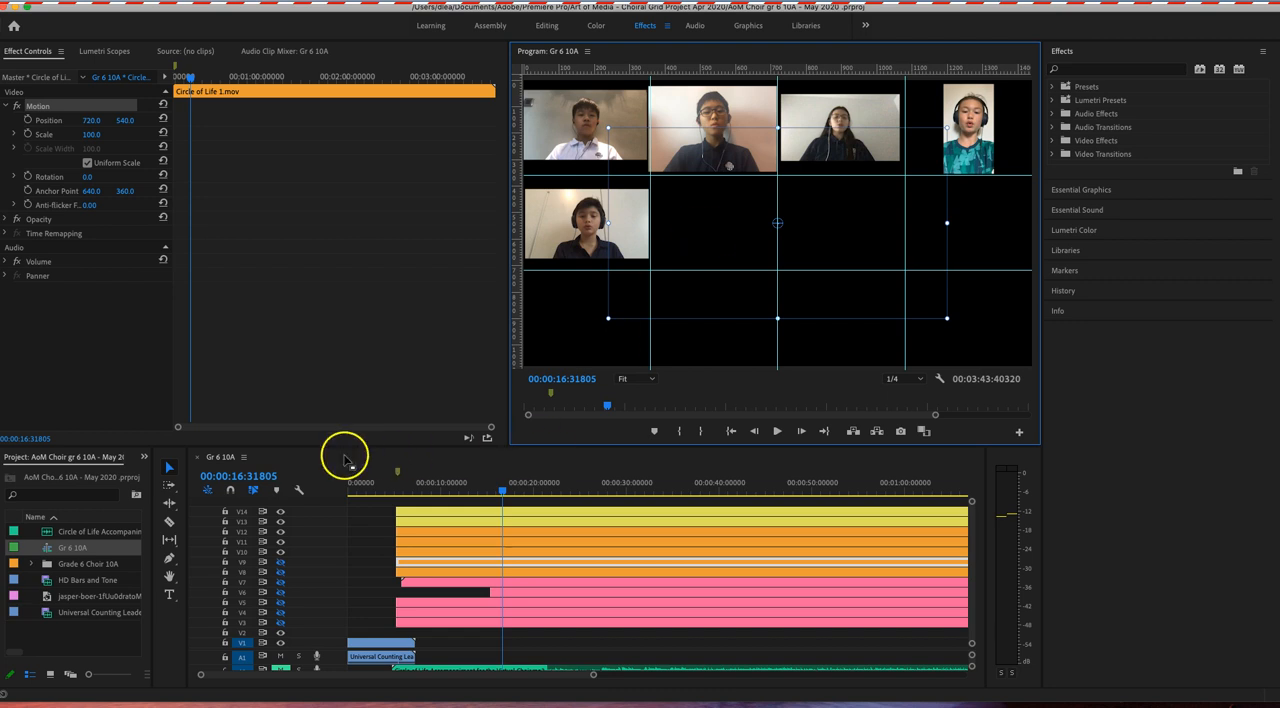
pyautogui.click(280, 563)
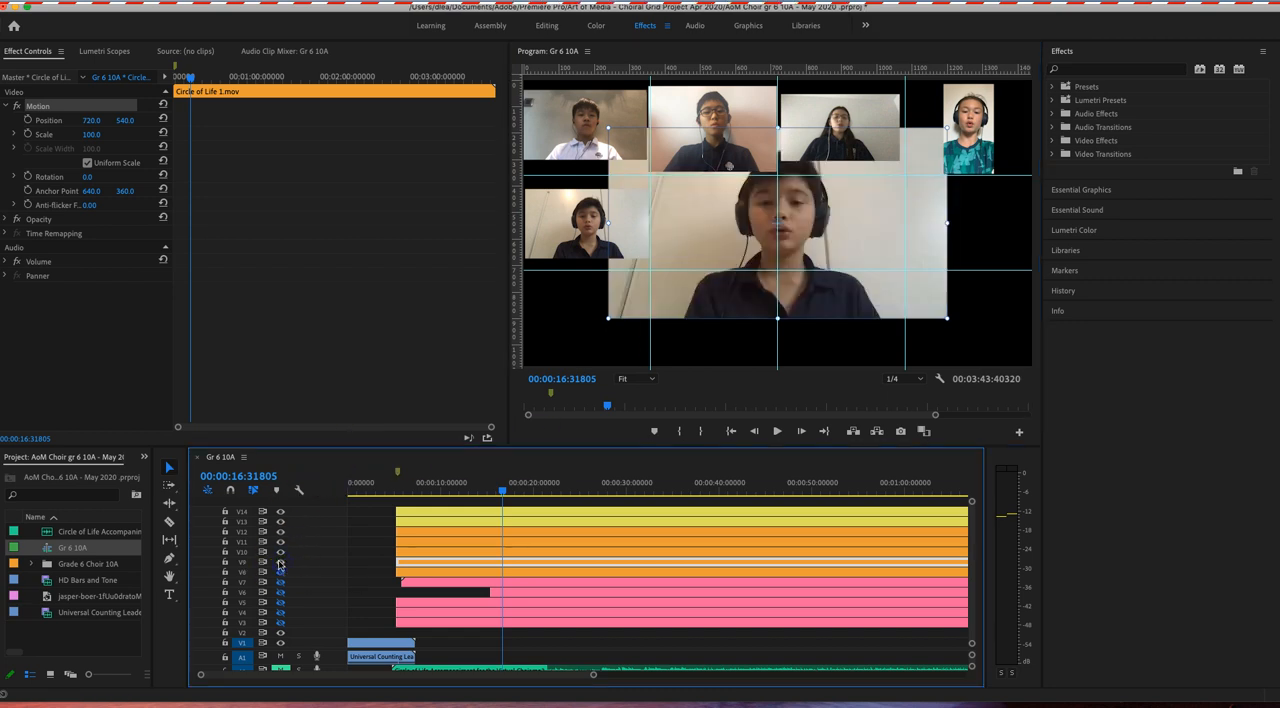
pyautogui.click(420, 574)
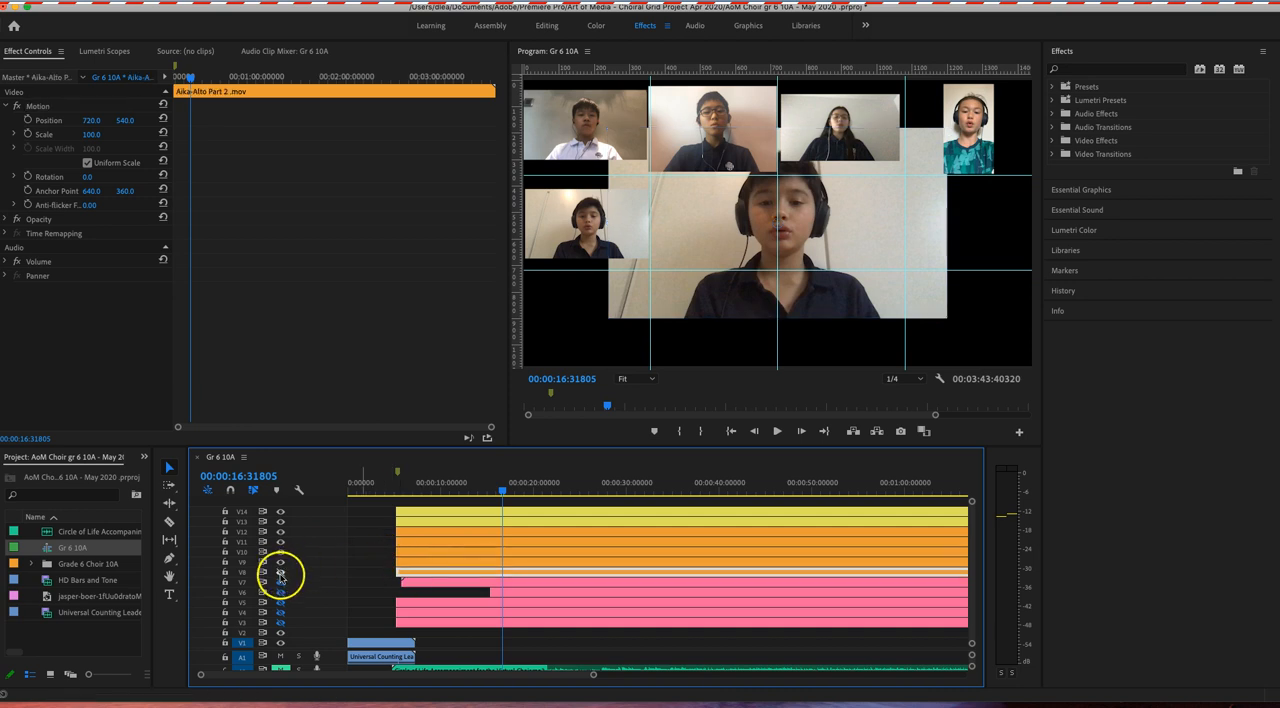
pyautogui.click(280, 563)
pyautogui.click(281, 555)
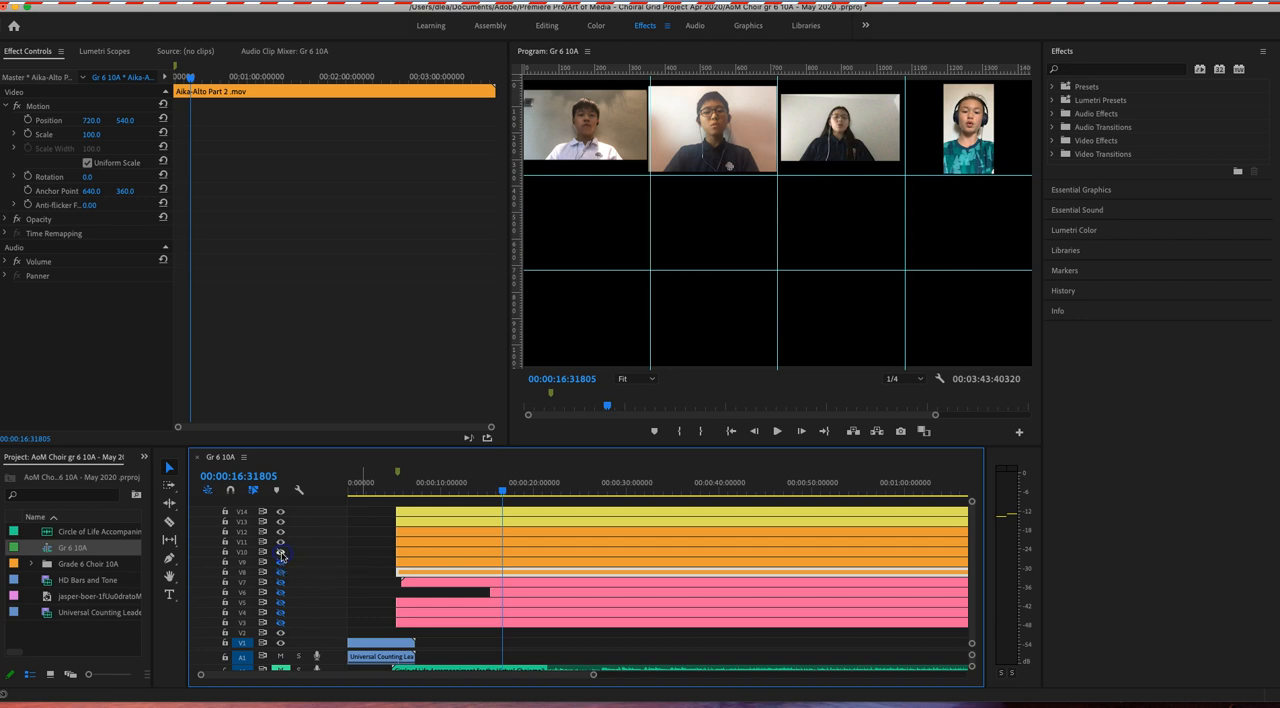
pyautogui.click(281, 572)
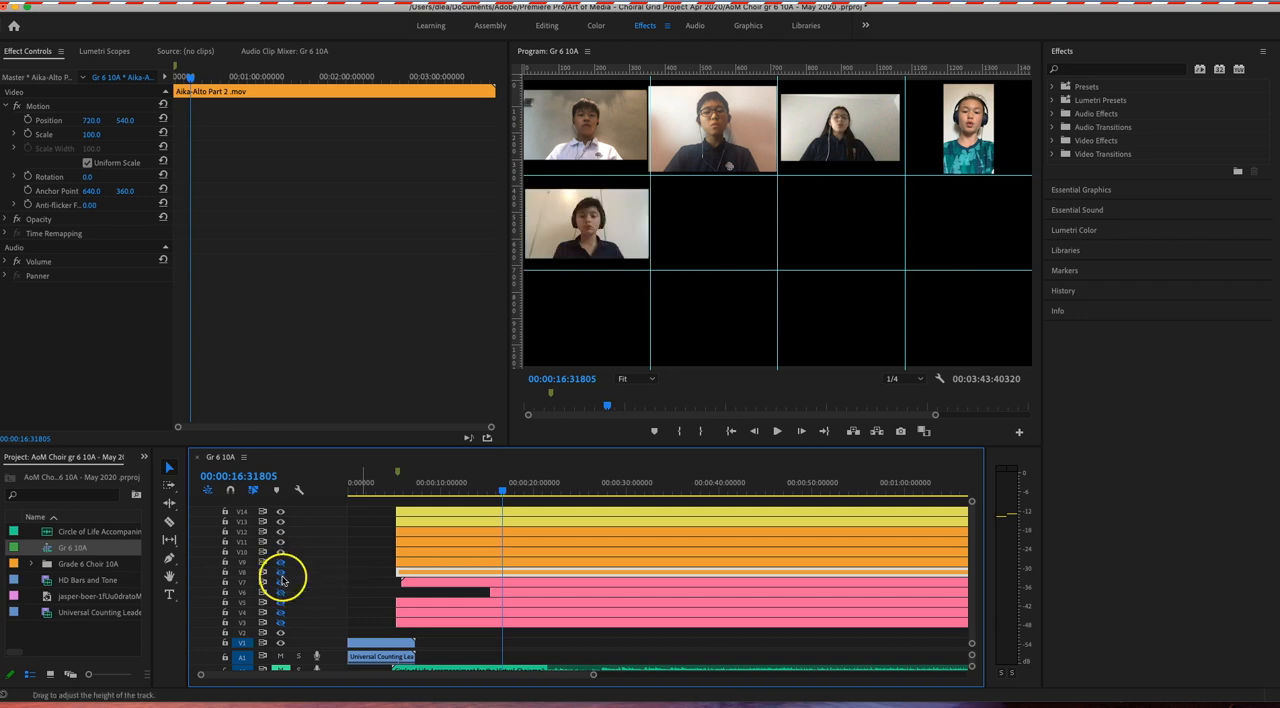
# Step: Show track V8 and fit its clip into the second cell of the middle row, at scale about 35.8 and position 537.1, 547.6
pyautogui.click(281, 573)
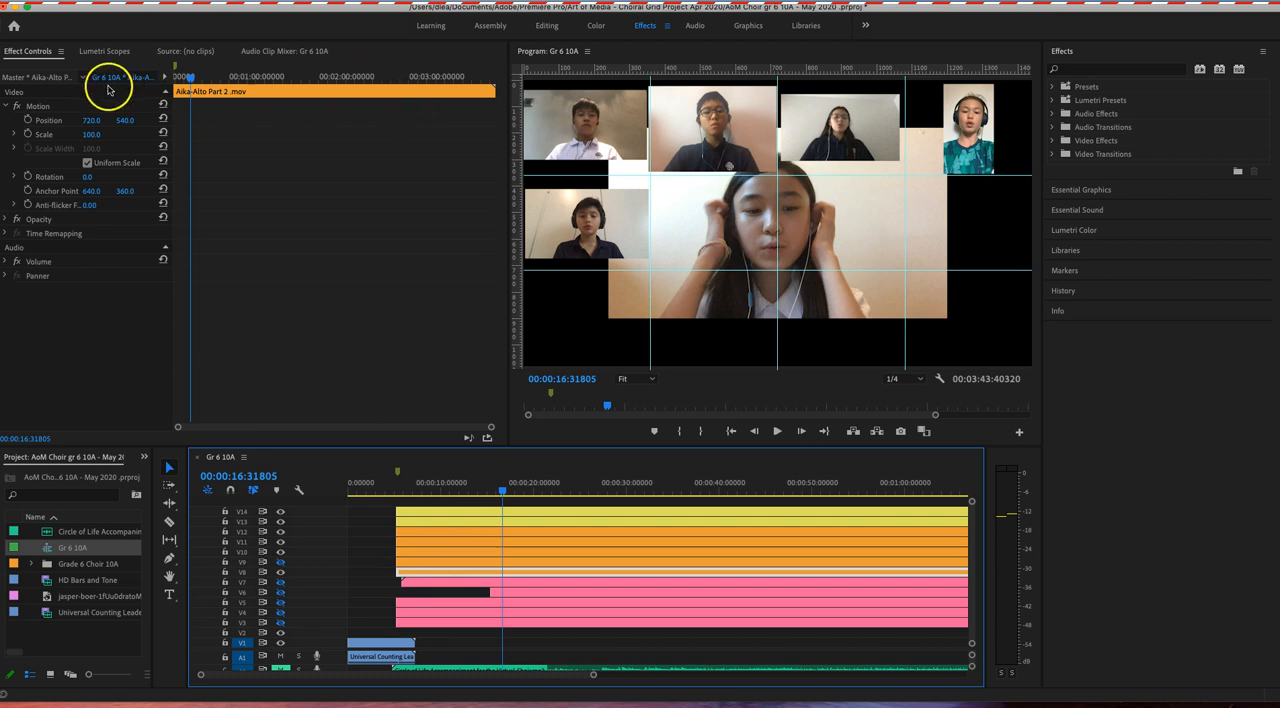
pyautogui.click(48, 118)
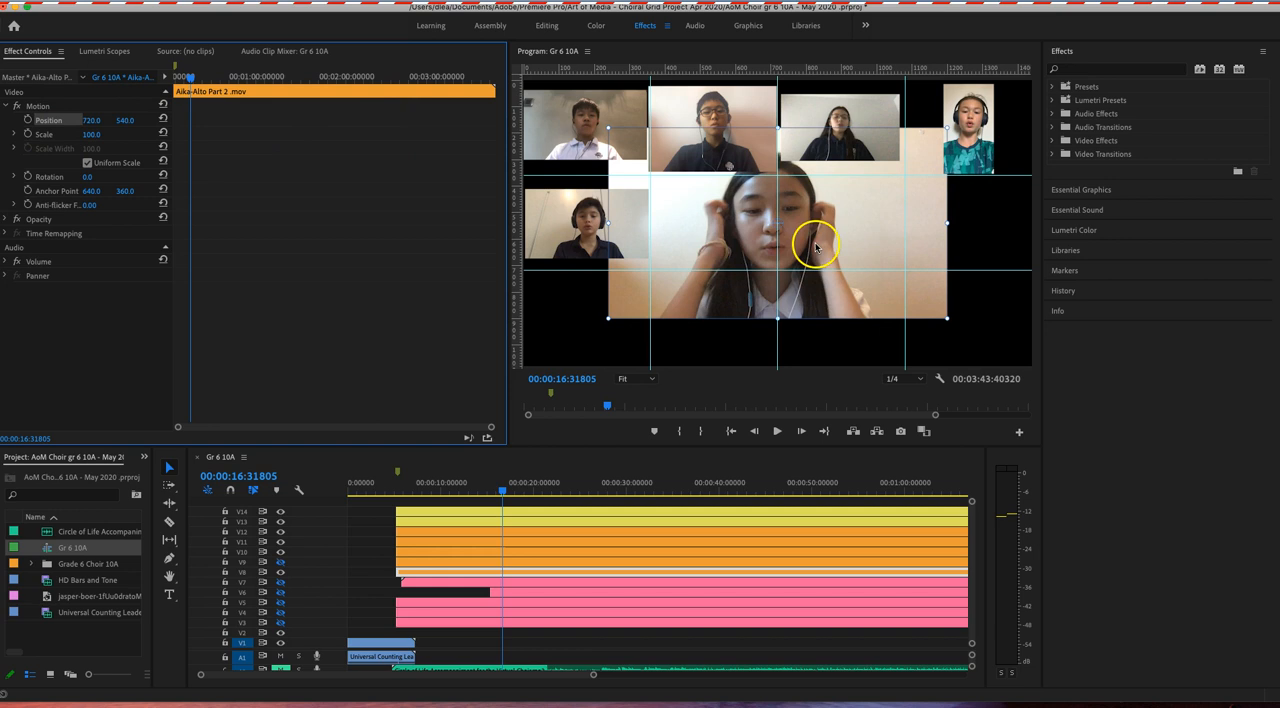
pyautogui.moveTo(945, 318); pyautogui.dragTo(756, 242)
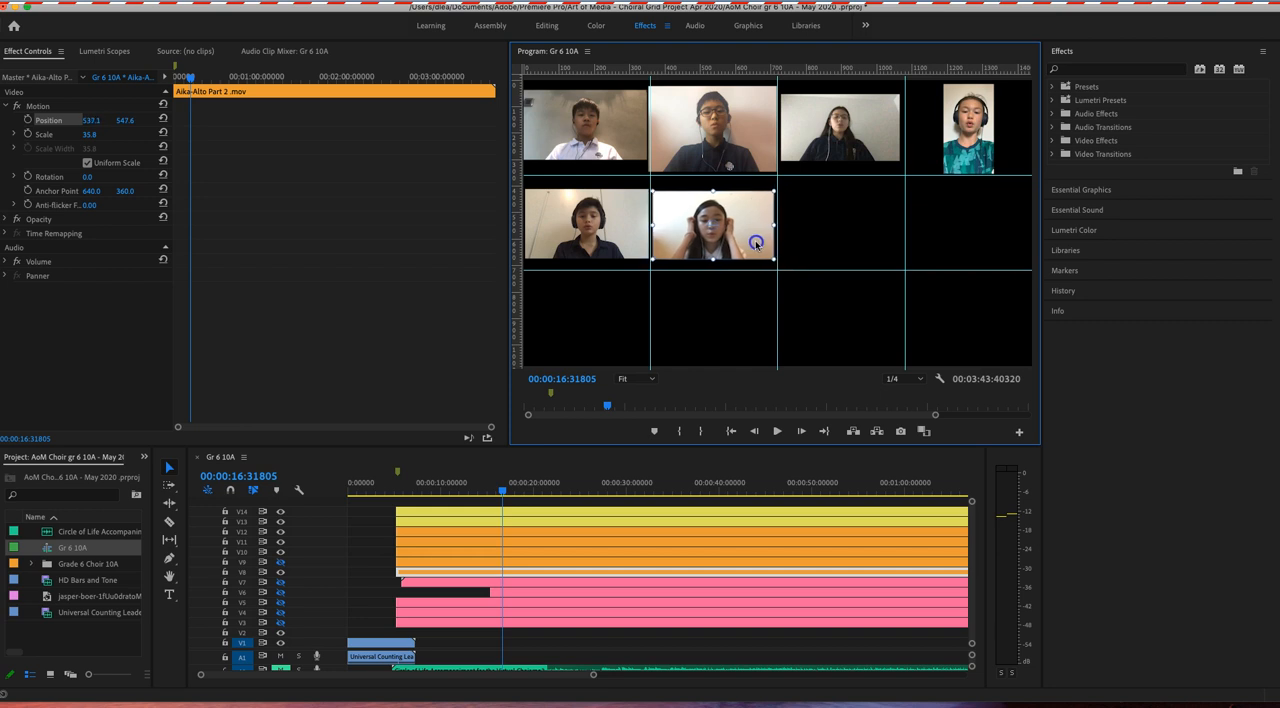
pyautogui.click(766, 287)
# Step: Apply the Crop effect from the Transform video effects to the V14 clip
pyautogui.click(1053, 141)
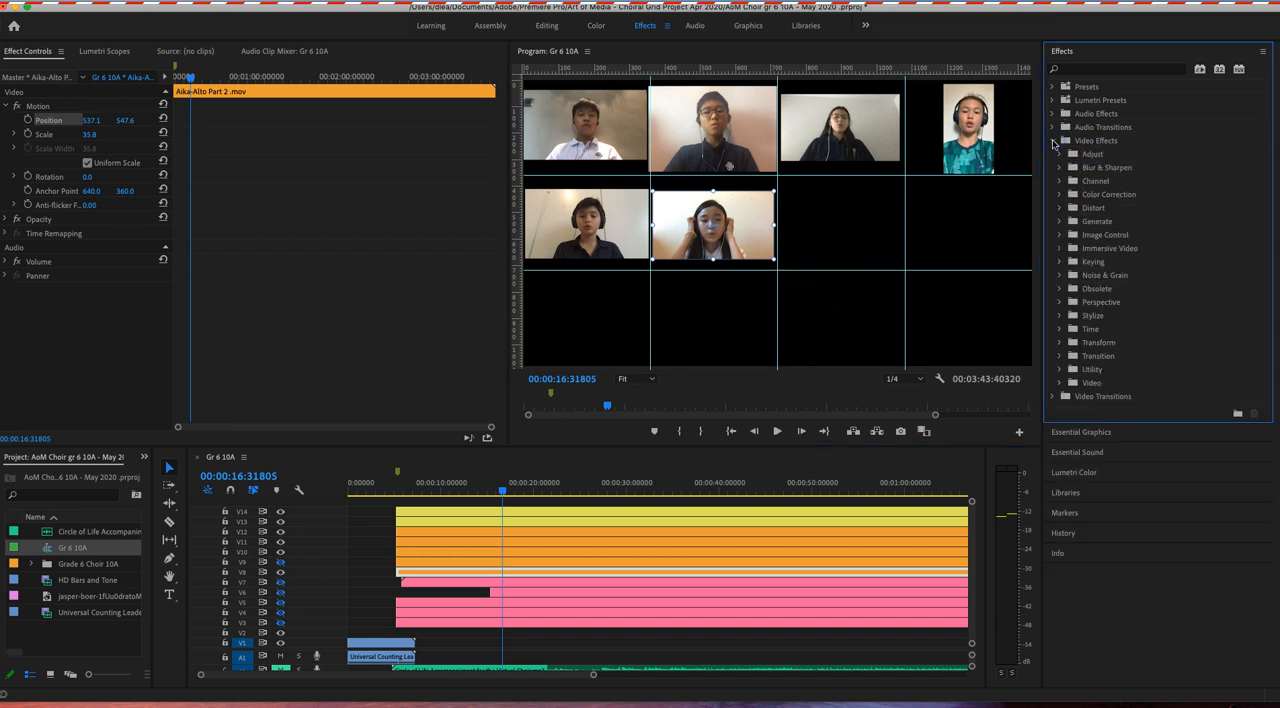
pyautogui.click(1060, 343)
pyautogui.click(1085, 370)
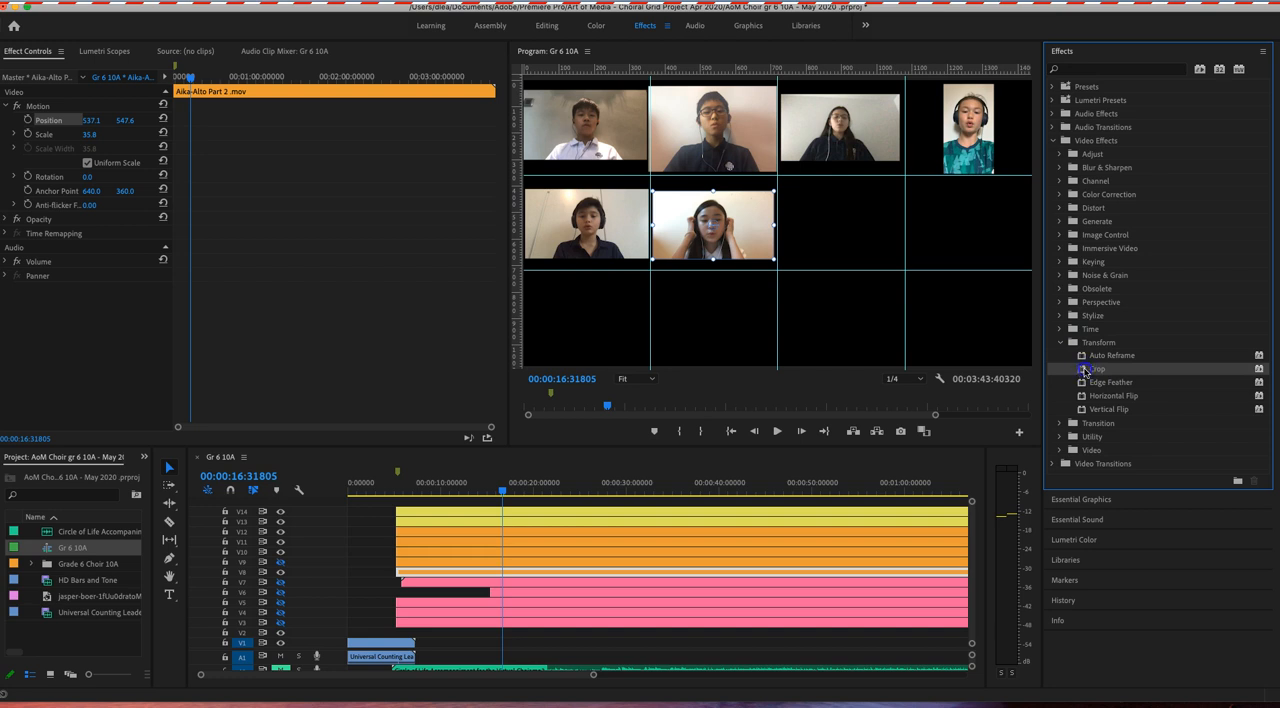
pyautogui.moveTo(716, 486); pyautogui.dragTo(714, 513)
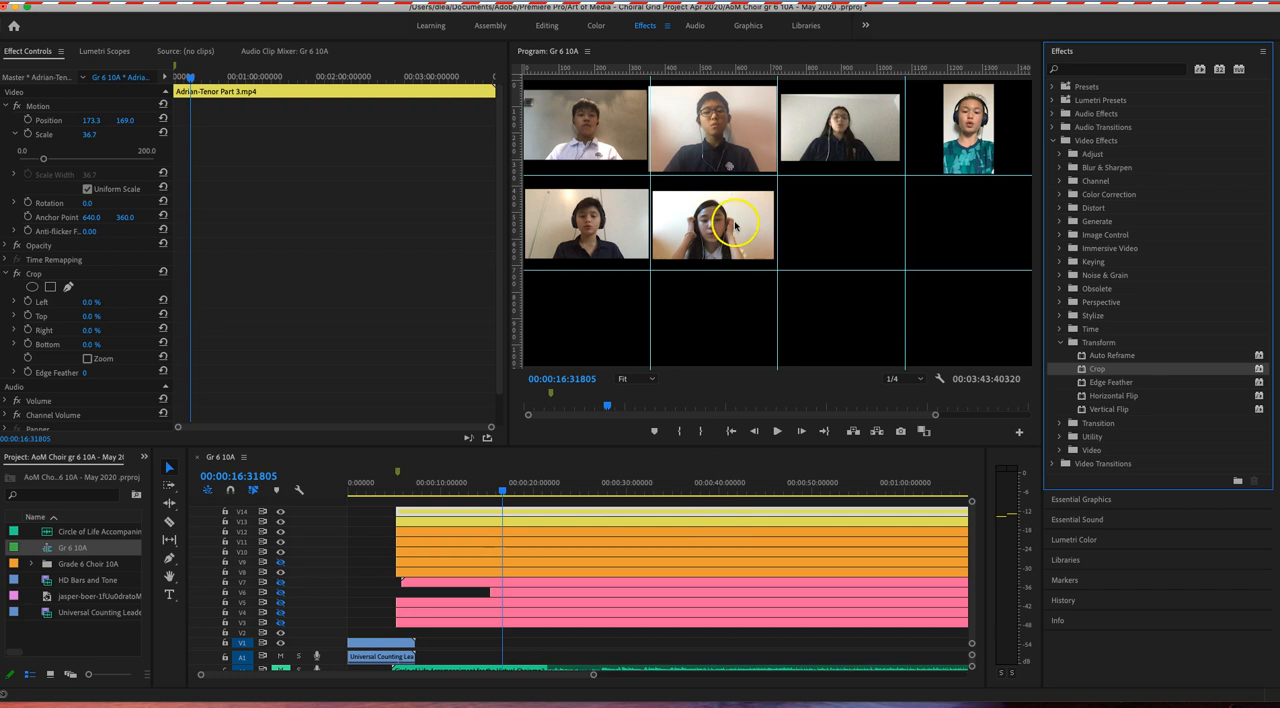
pyautogui.click(444, 511)
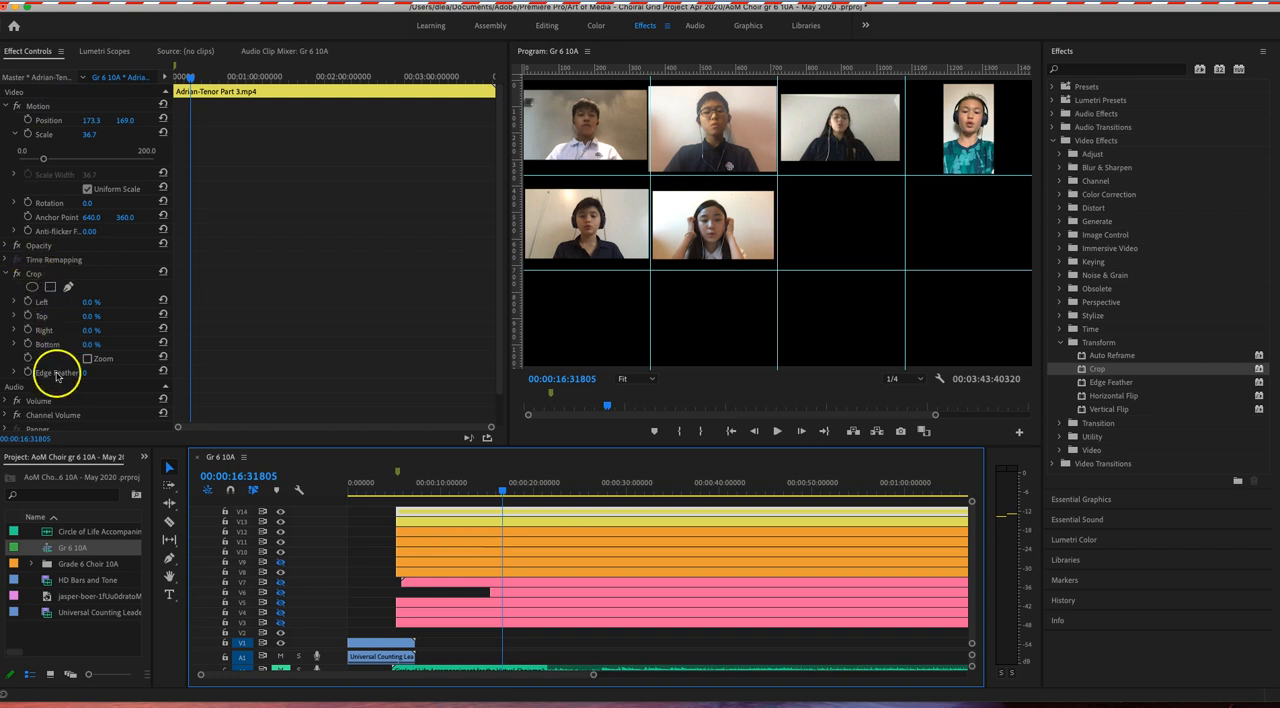
# Step: Crop the V14 clip by about 19.8% on both its left and right sides
pyautogui.click(6, 275)
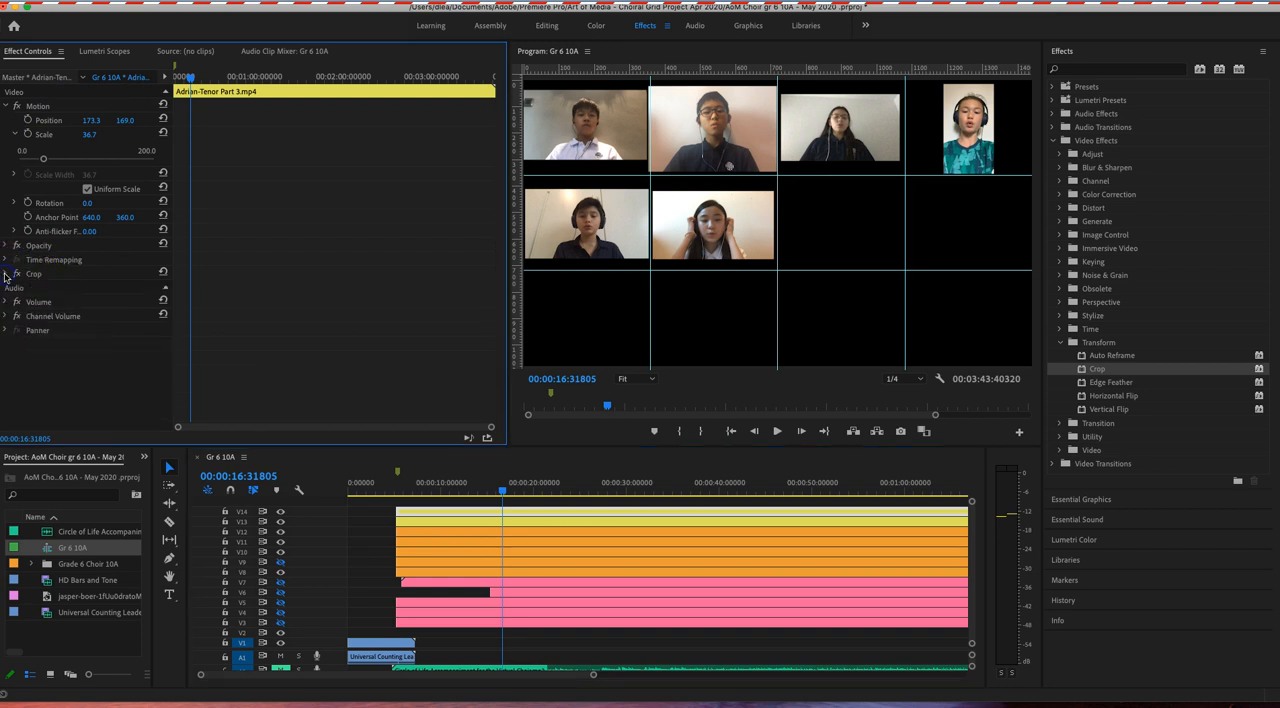
pyautogui.click(6, 275)
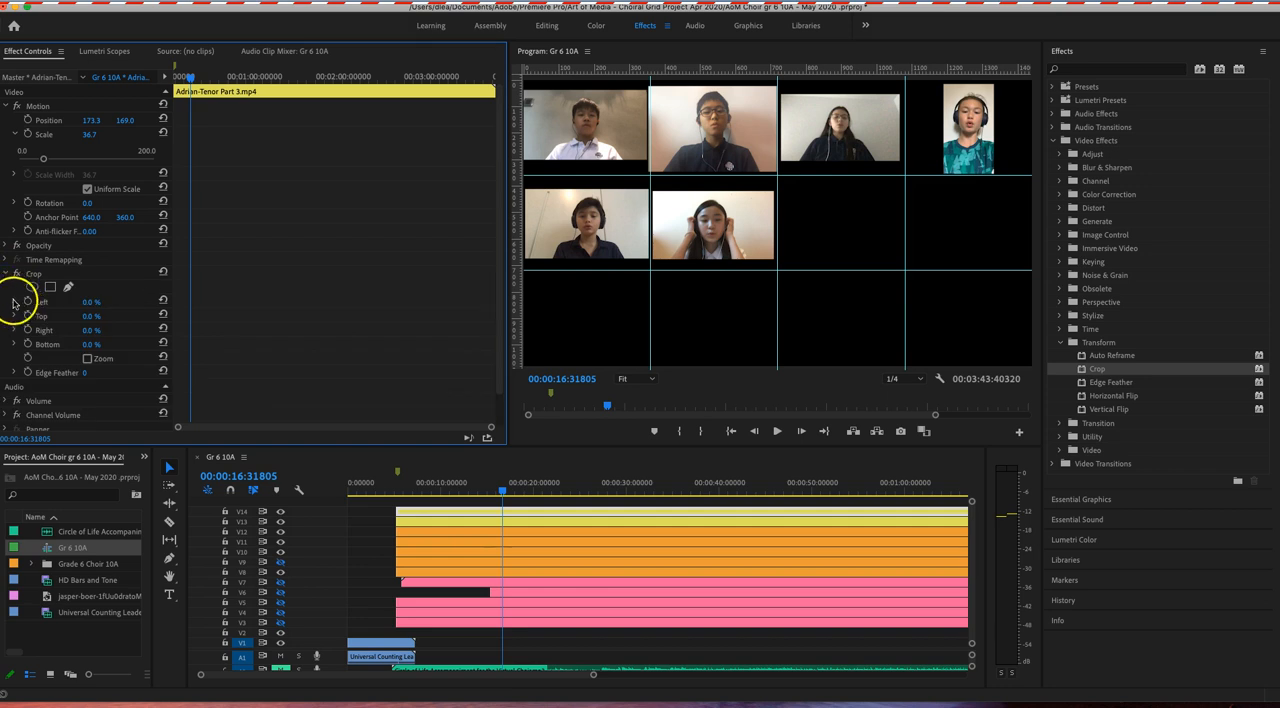
pyautogui.click(14, 302)
pyautogui.moveTo(18, 326); pyautogui.dragTo(44, 328)
pyautogui.click(14, 357)
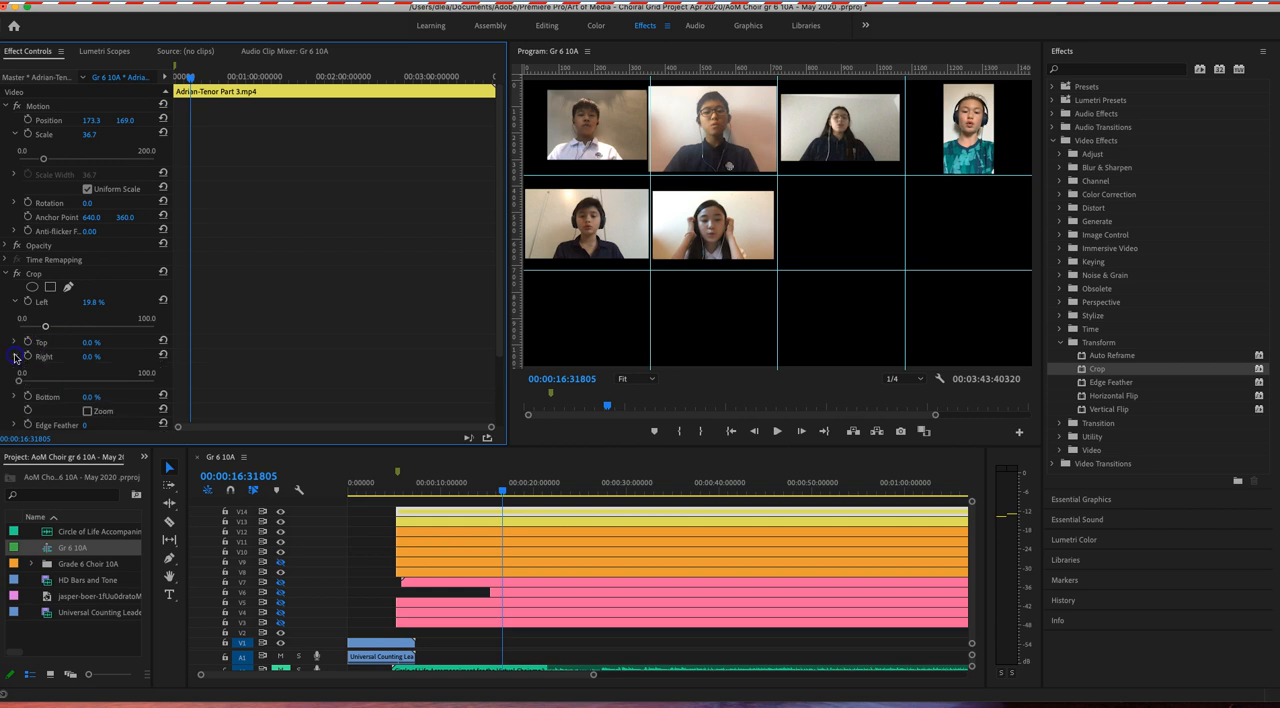
pyautogui.moveTo(19, 383); pyautogui.dragTo(45, 382)
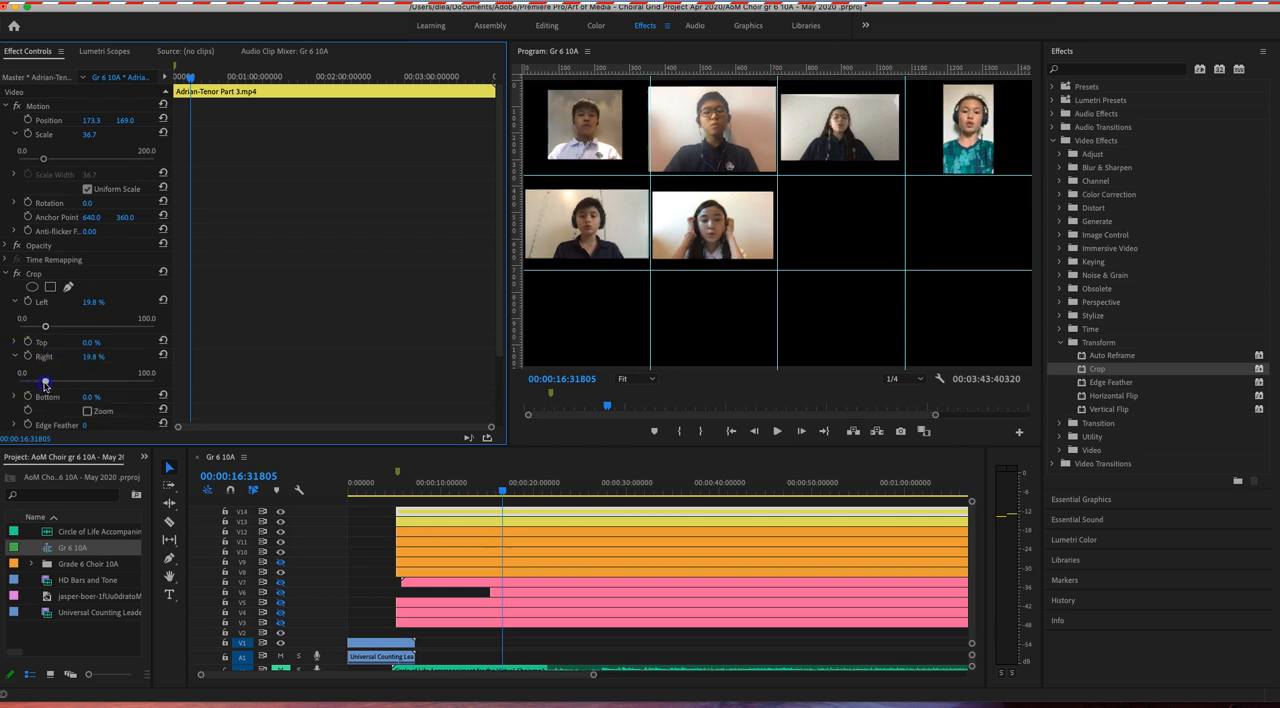
# Step: Enlarge the V14 clip to a scale of about 48.0 and crop it about 27.2% on the left and 23.8% on the right
pyautogui.click(48, 120)
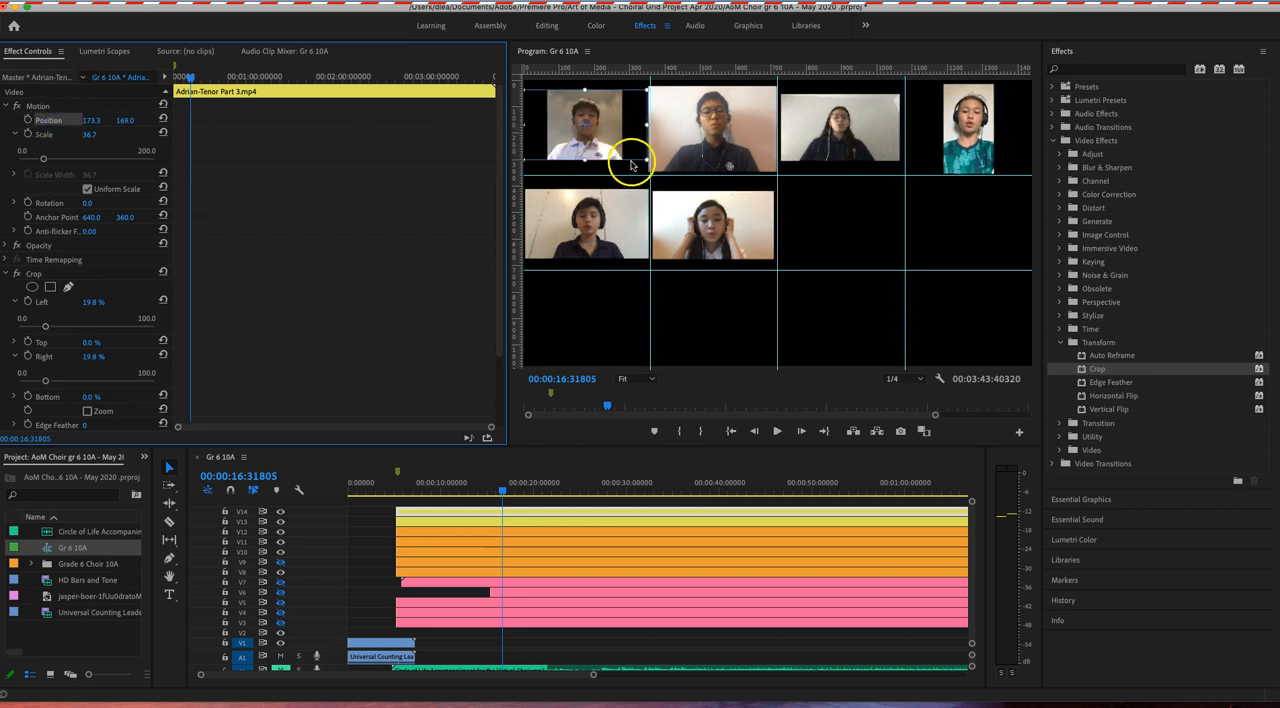
pyautogui.moveTo(648, 160); pyautogui.dragTo(656, 169)
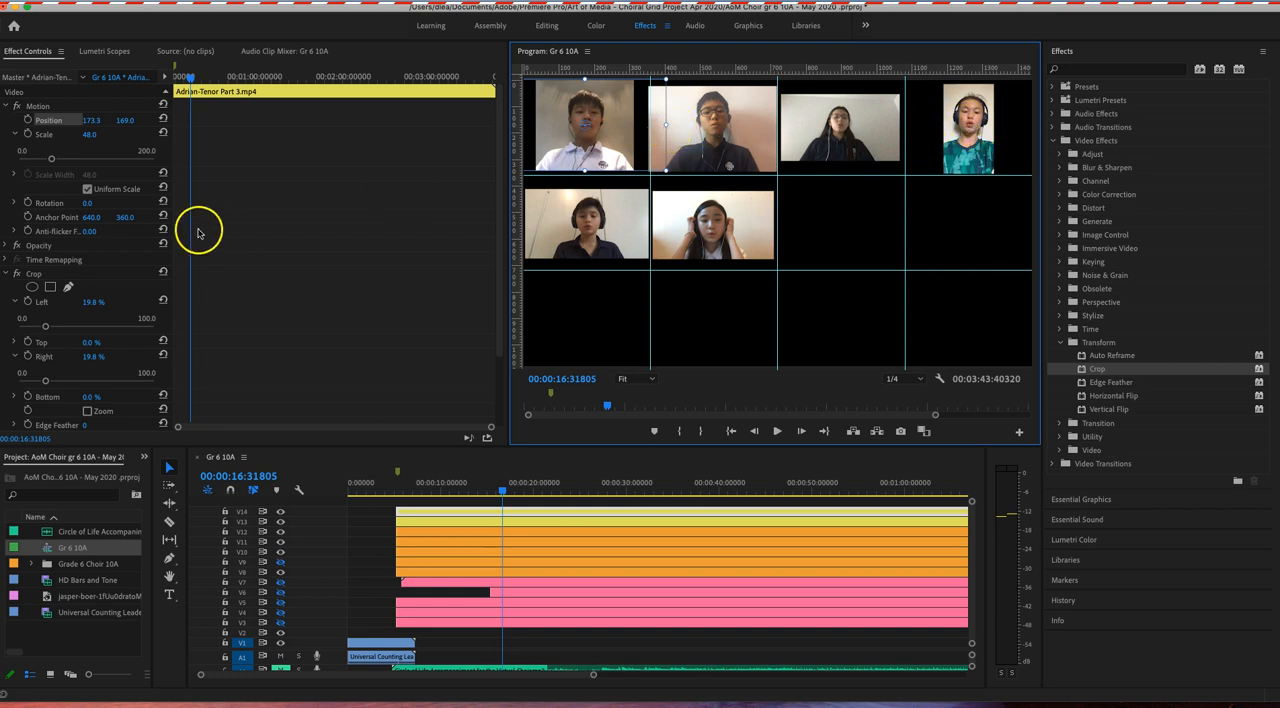
pyautogui.moveTo(48, 325)
pyautogui.mouseDown()
pyautogui.moveTo(70, 328)
pyautogui.moveTo(55, 330)
pyautogui.mouseUp()
pyautogui.moveTo(45, 381); pyautogui.dragTo(50, 382)
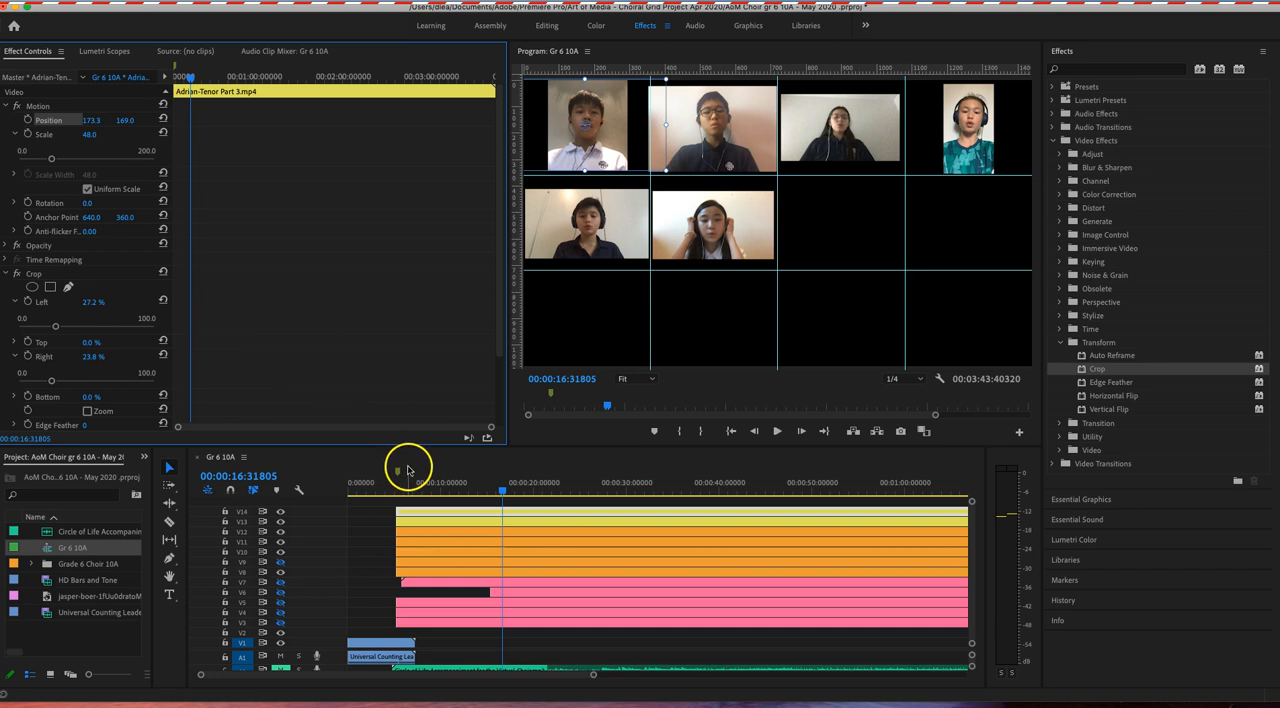
# Step: Apply the Crop effect from the Transform video effects to the V13 clip
pyautogui.hscroll(2, 427, 525)
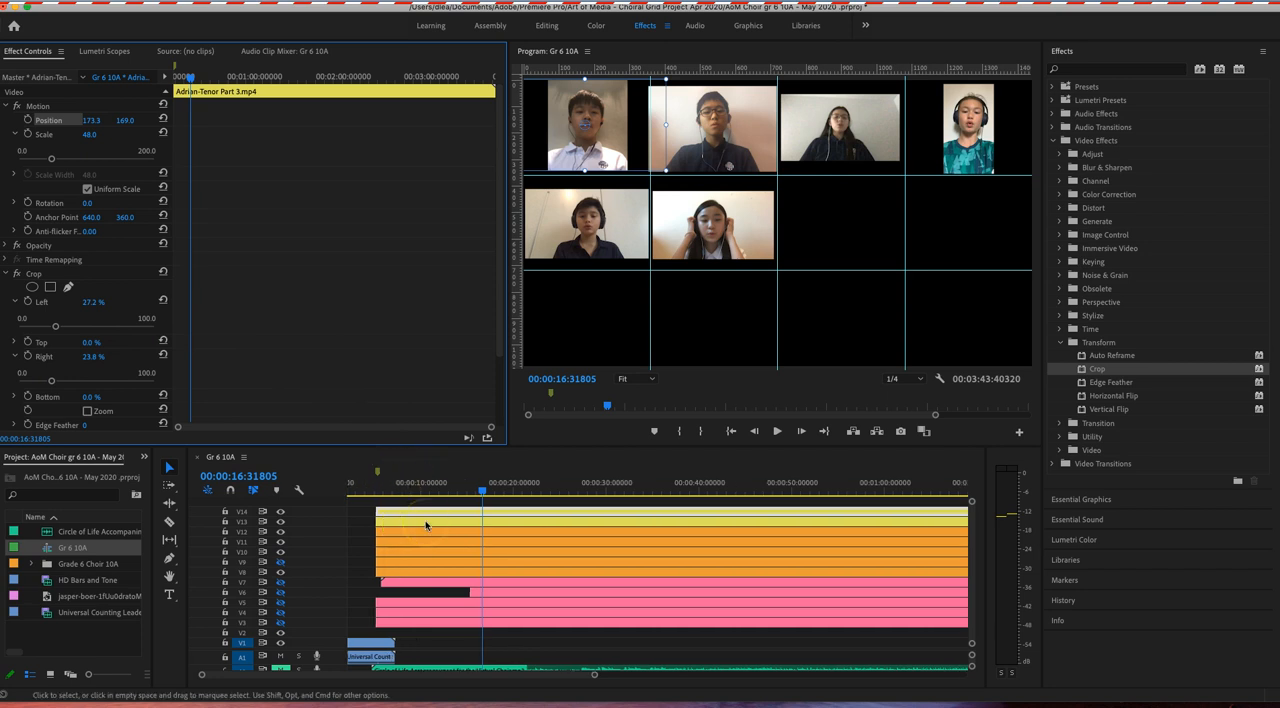
pyautogui.click(425, 521)
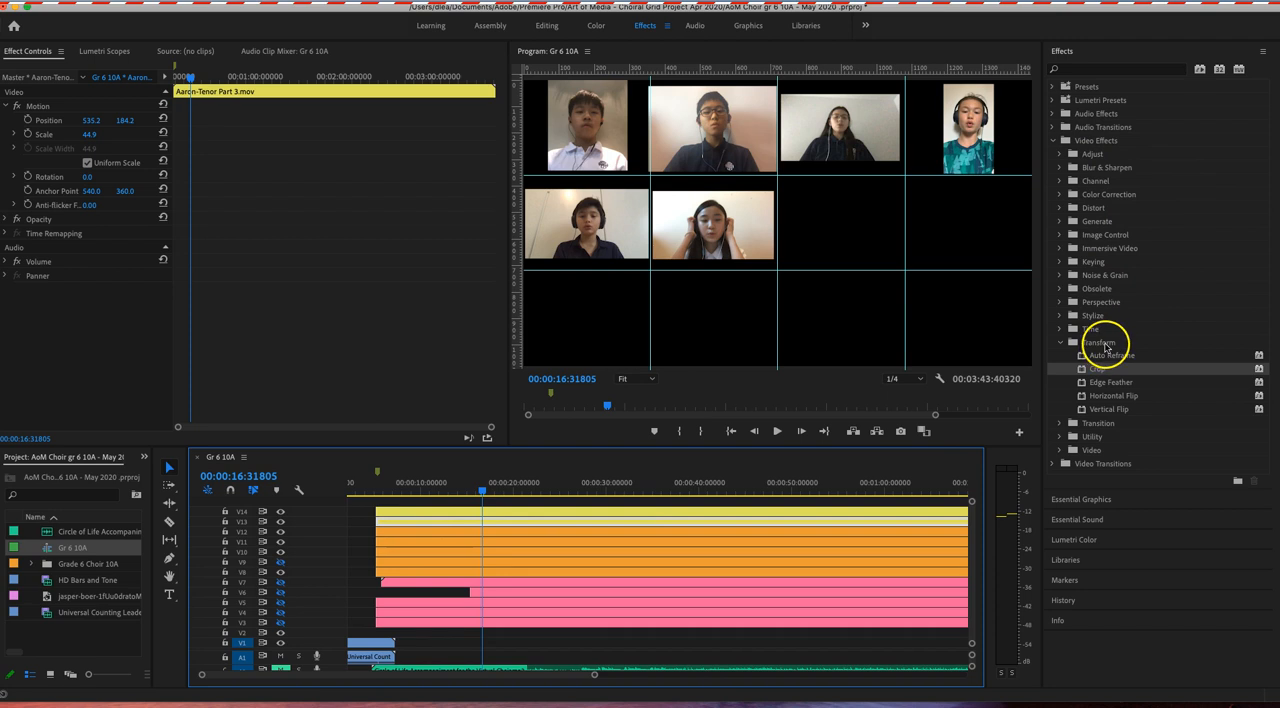
pyautogui.click(1096, 370)
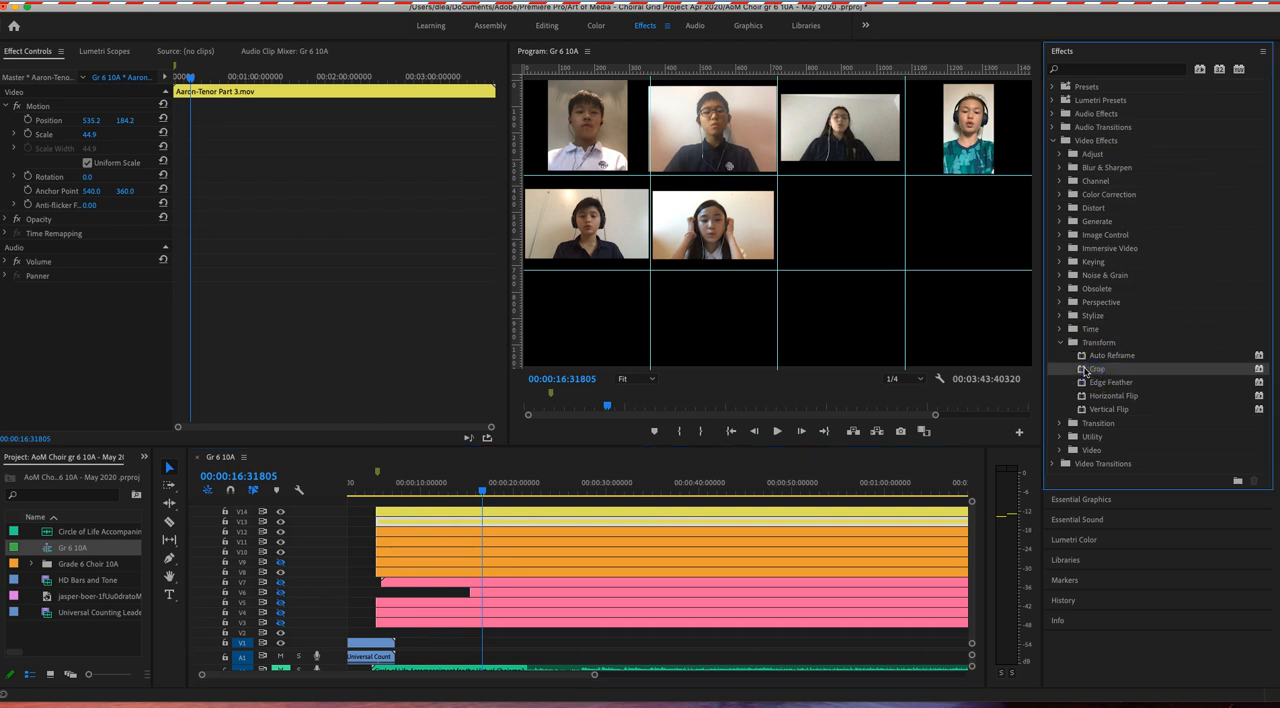
pyautogui.moveTo(1086, 370); pyautogui.dragTo(866, 403)
pyautogui.moveTo(756, 484); pyautogui.dragTo(740, 520)
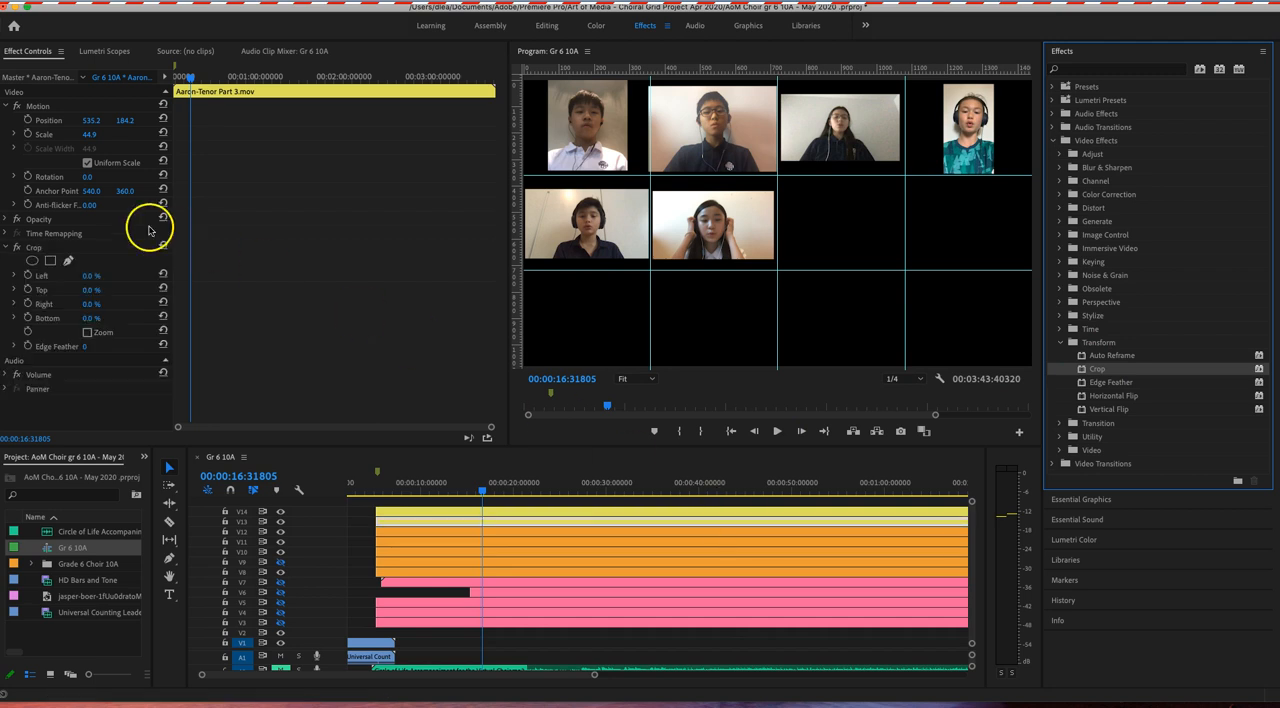
# Step: Crop the V13 clip by about 24.8% on its left side and 20.8% on its right side
pyautogui.click(15, 276)
pyautogui.moveTo(18, 302); pyautogui.dragTo(51, 302)
pyautogui.click(17, 335)
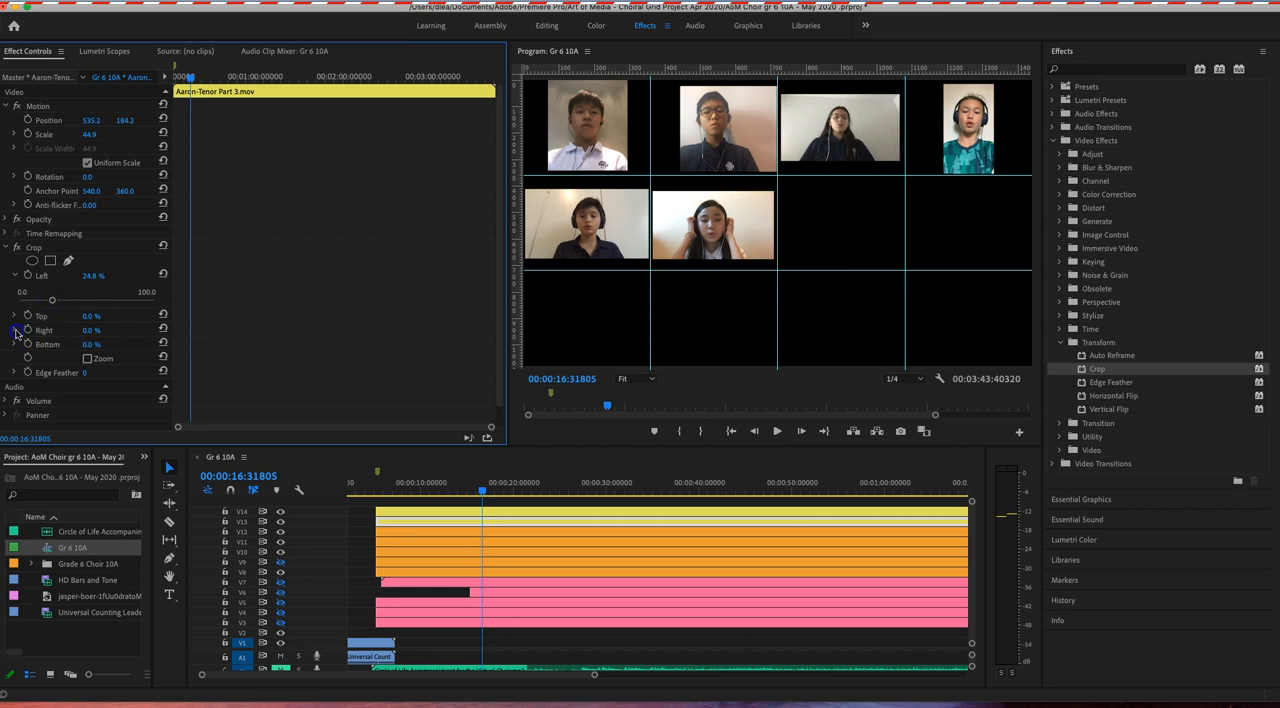
pyautogui.moveTo(17, 356); pyautogui.dragTo(44, 358)
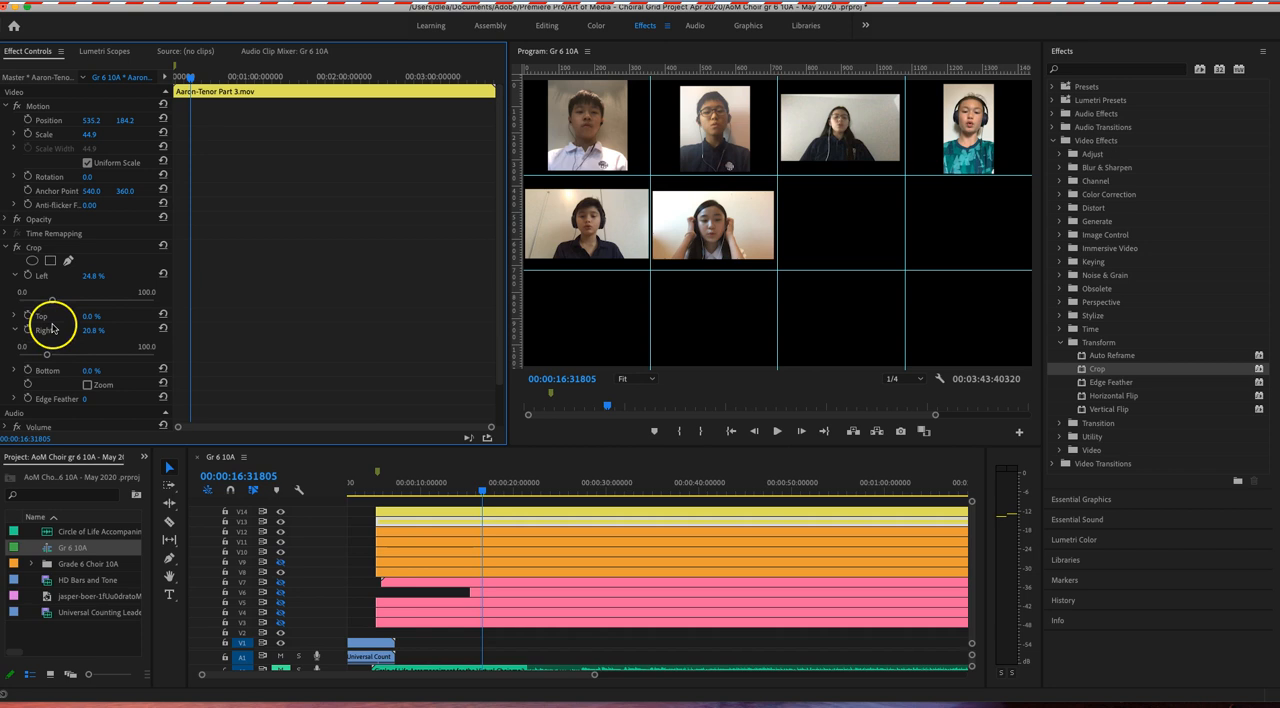
# Step: Enlarge the V13 clip to a scale of about 49.2 and place it in the top row's second cell at about 539.0, 181.7
pyautogui.click(47, 136)
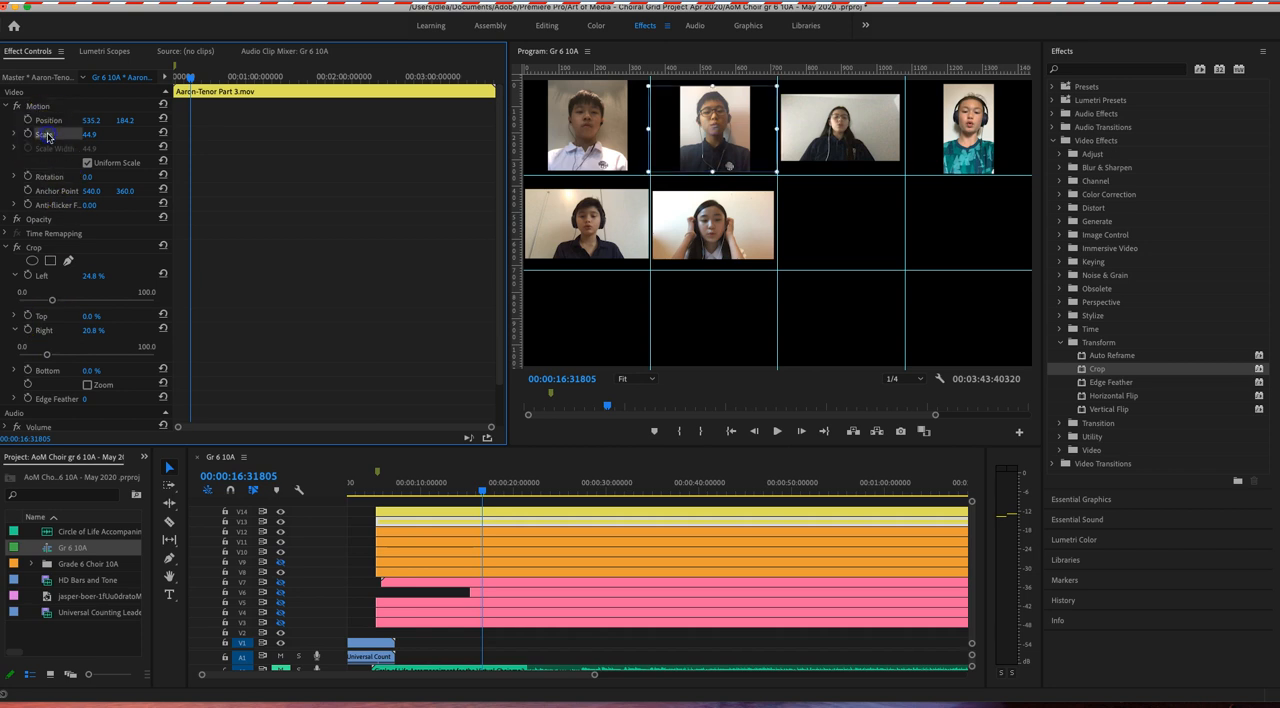
pyautogui.click(48, 120)
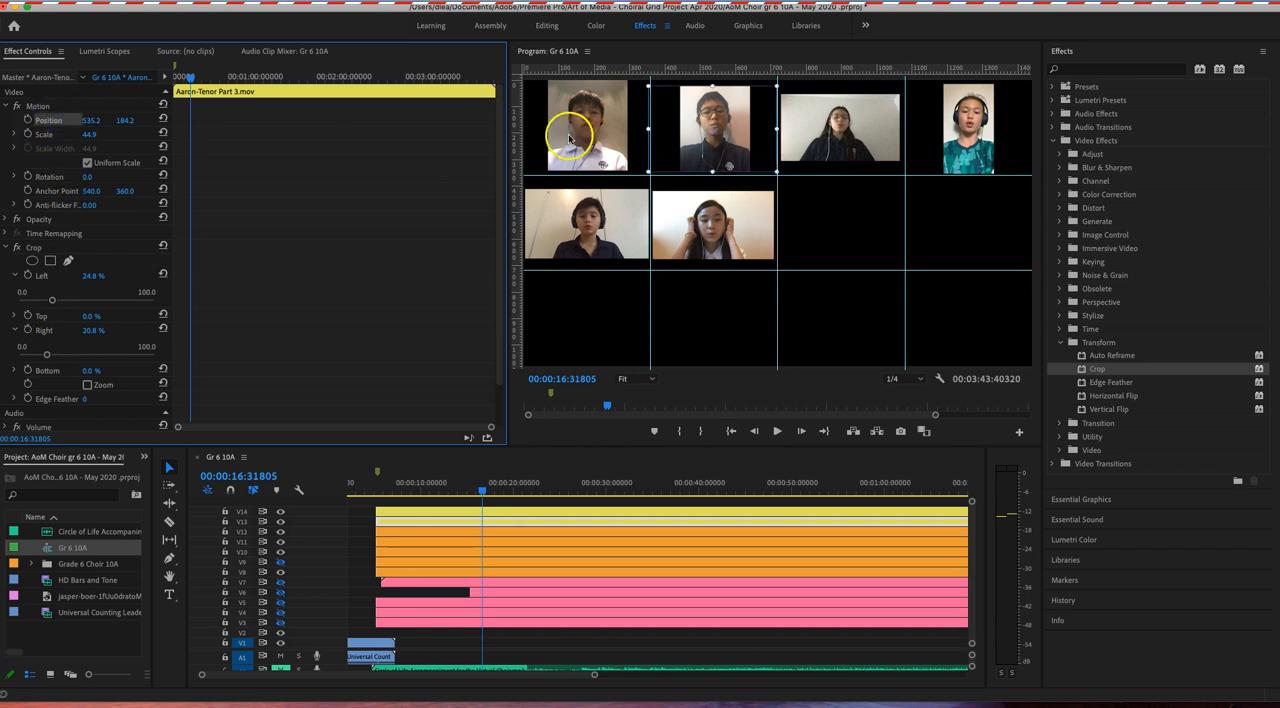
pyautogui.moveTo(777, 86); pyautogui.dragTo(782, 83)
pyautogui.moveTo(733, 135); pyautogui.dragTo(734, 134)
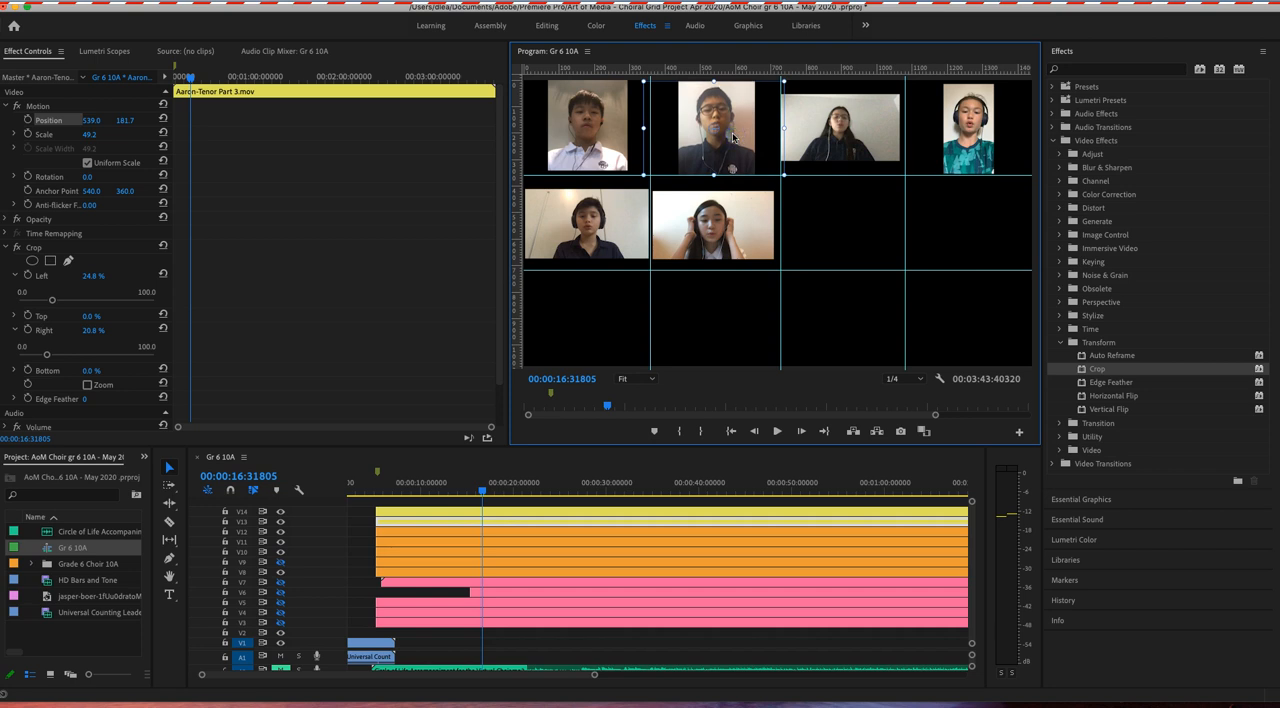